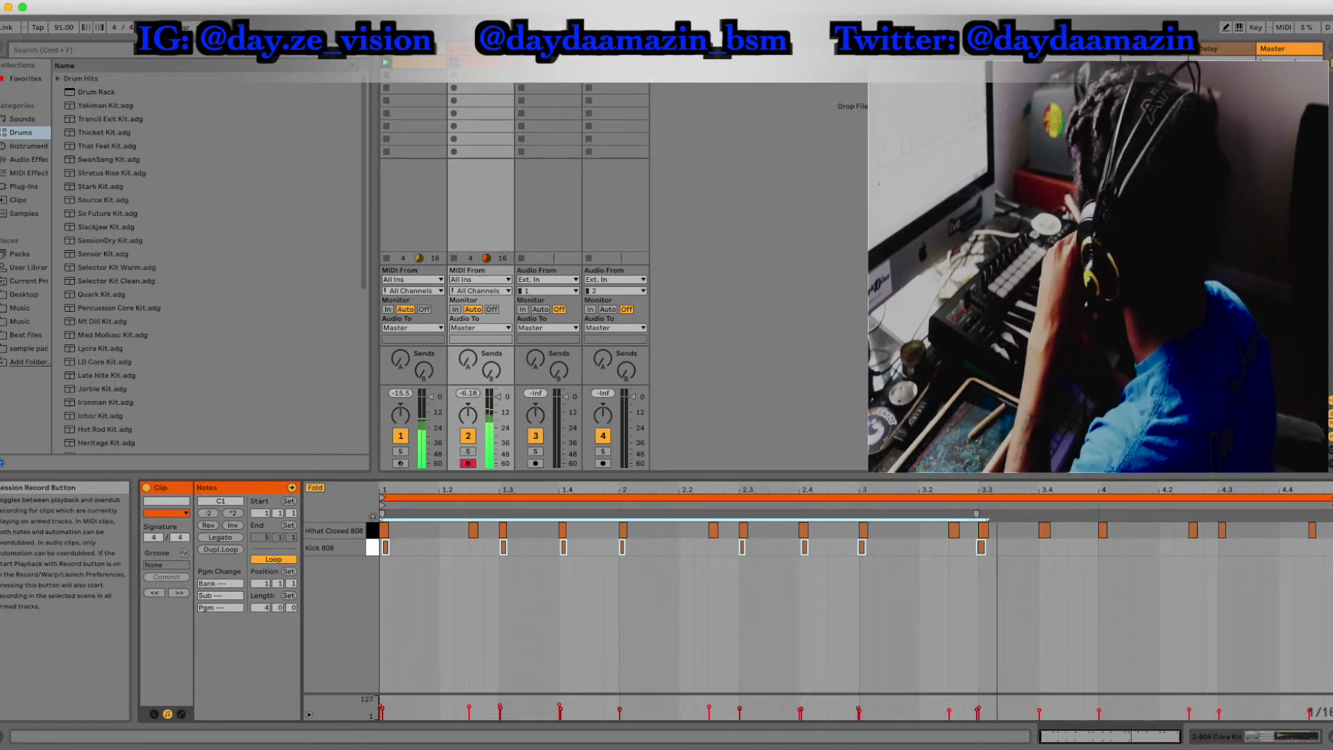
Step: Discard the kick take and align the newly recorded snare note at 1.2 and kick notes at 1.3 and 1.4 to the grid
key("Delete")
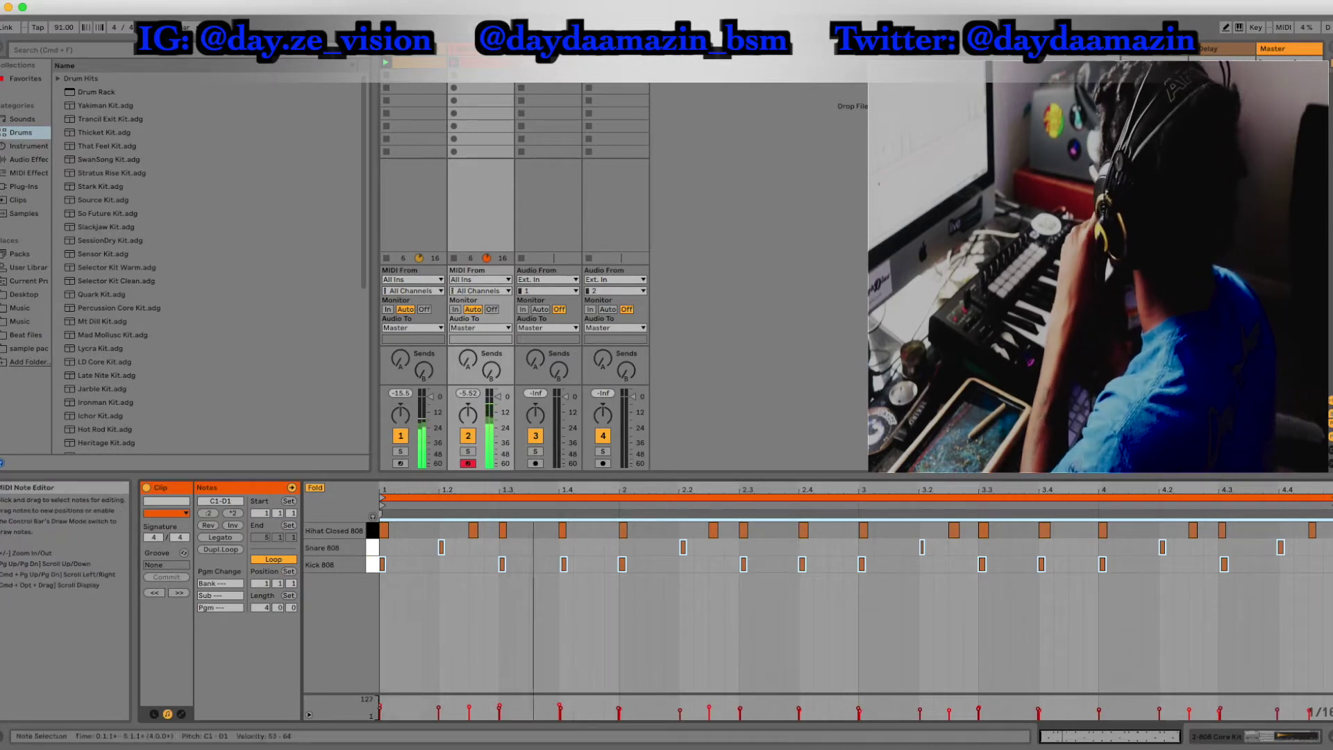
left_click(1323, 564)
left_click(1325, 561)
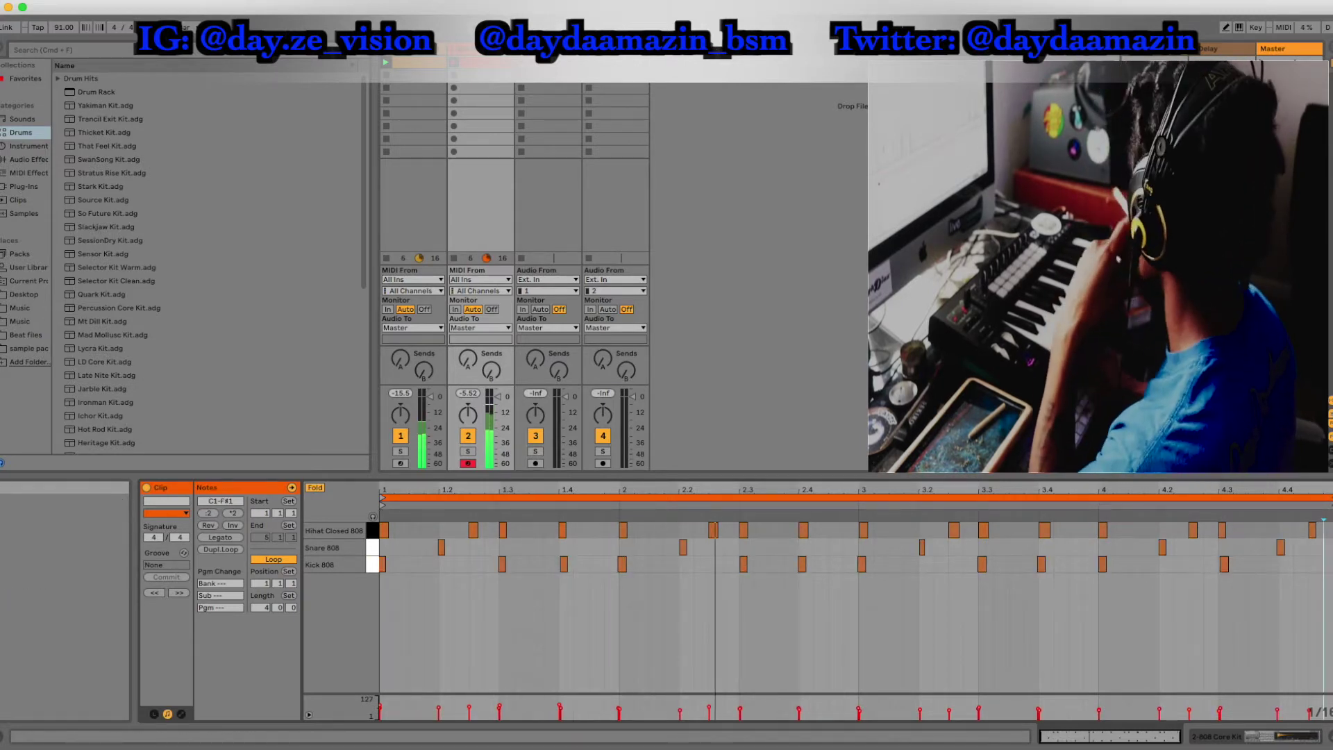
scroll(473, 549, "up", 3)
left_click_drag(460, 547, 464, 548)
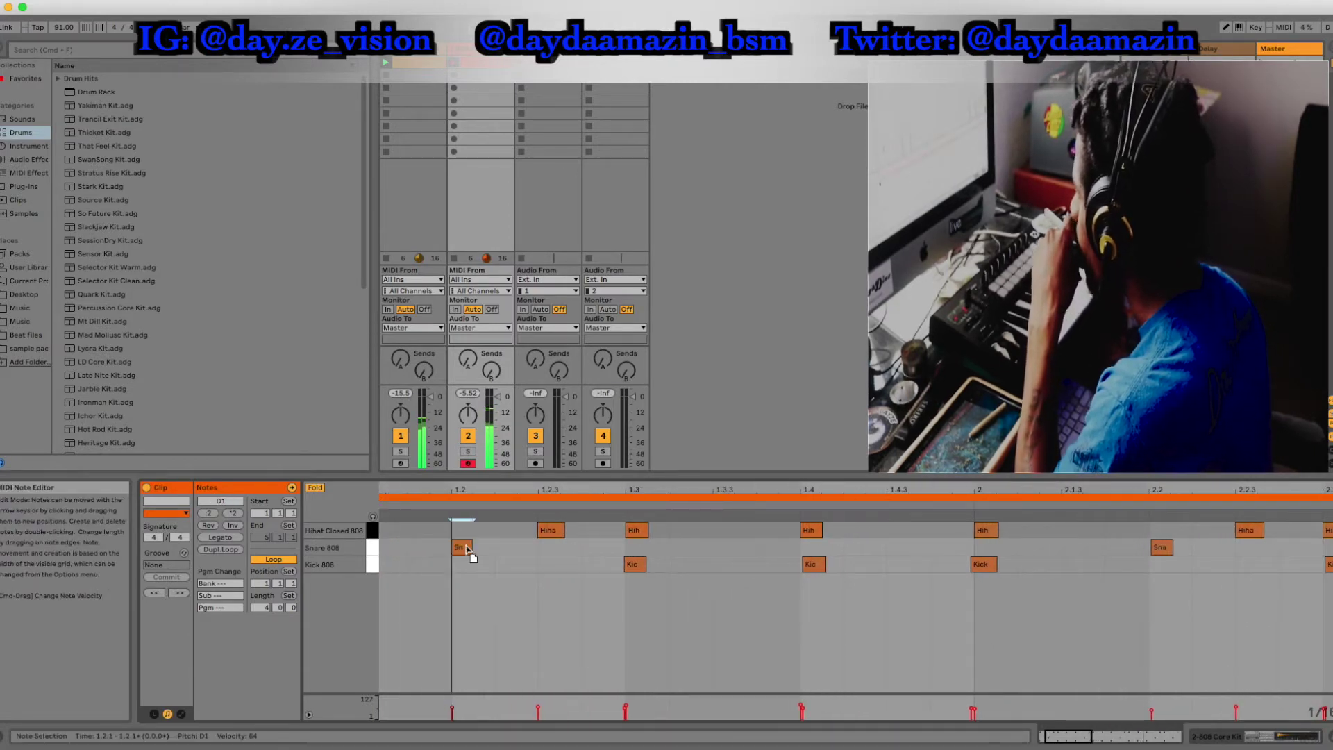
left_click(640, 569)
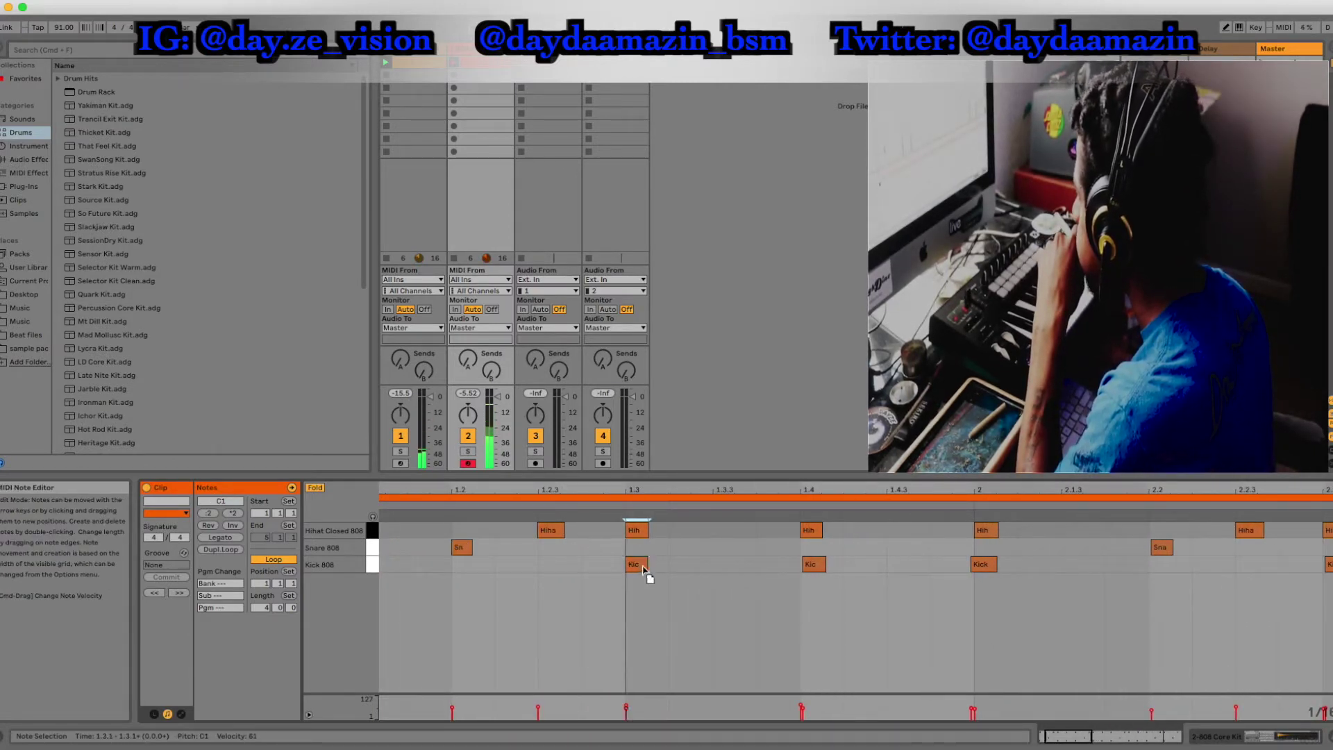
left_click(808, 566)
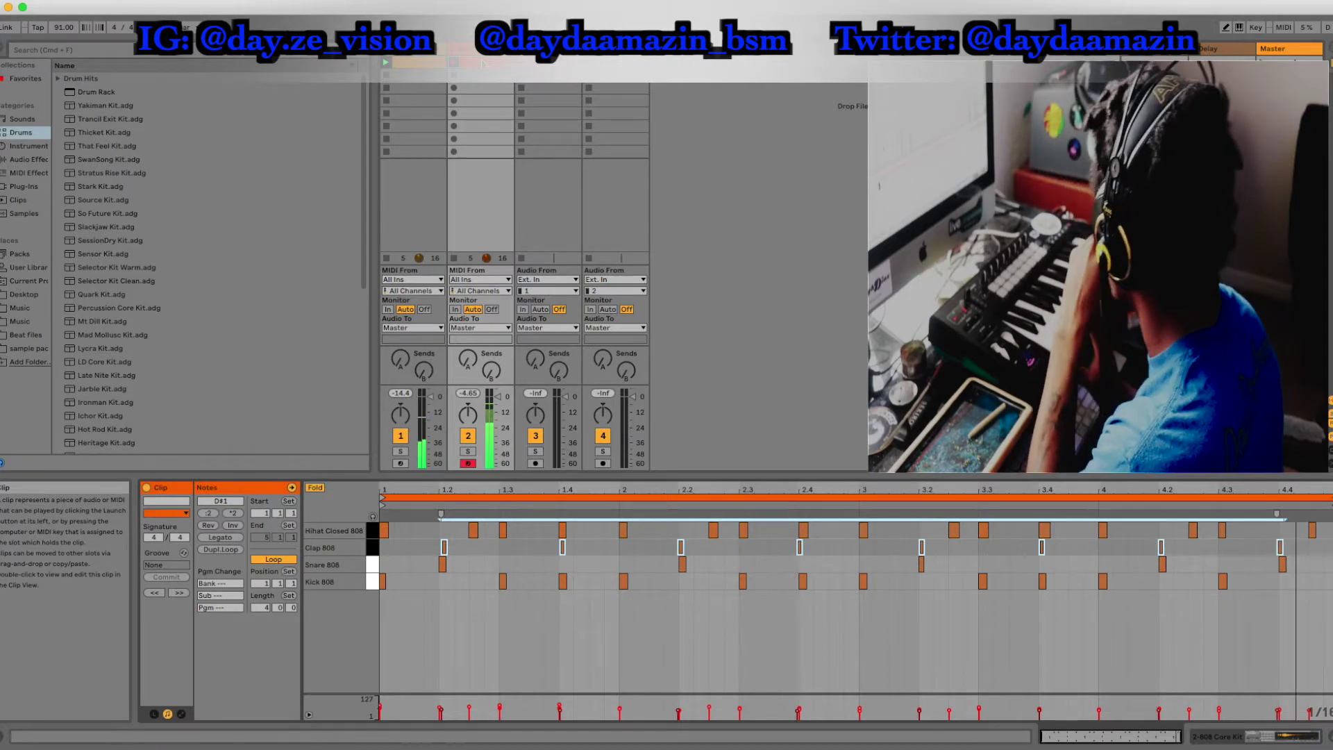
Step: Align the recorded Clap 808 notes at 1.2, 1.4, 2.2 and 2.4 to the grid
left_click(491, 552)
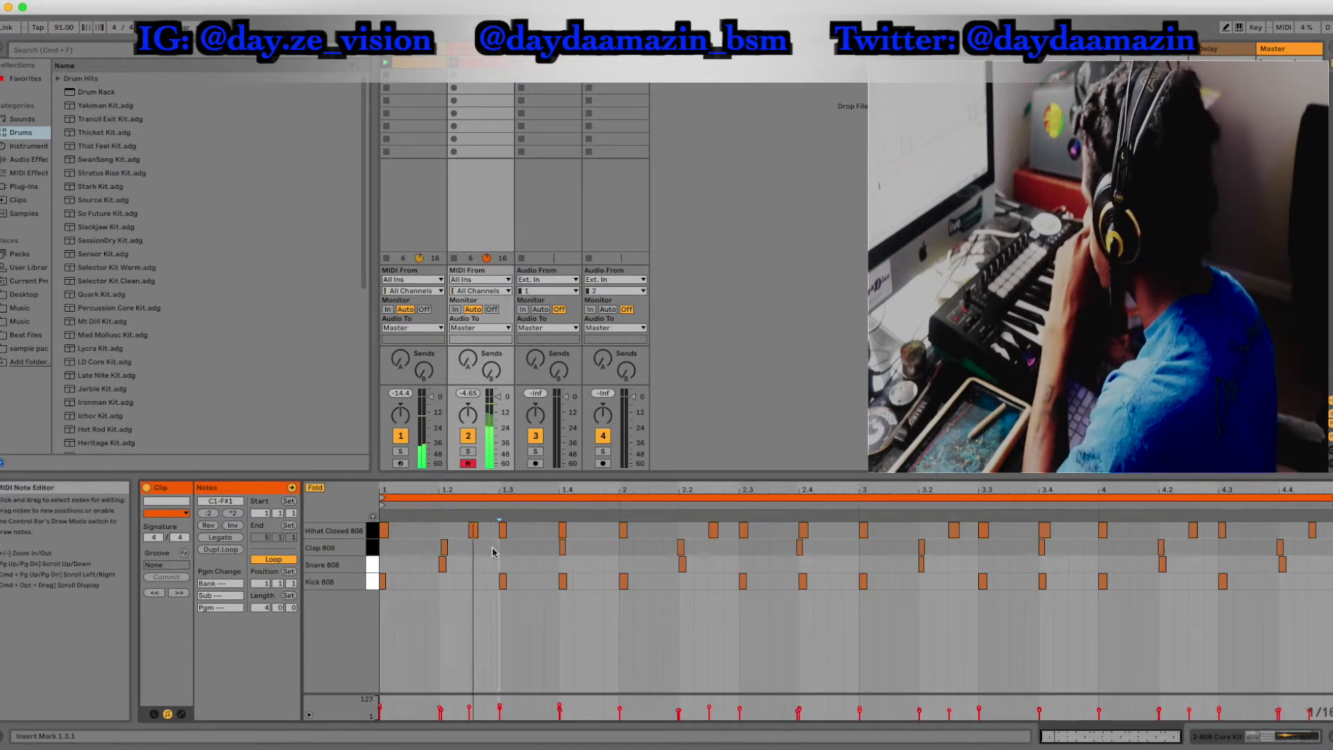
left_click(443, 548)
left_click(562, 548)
left_click(681, 549)
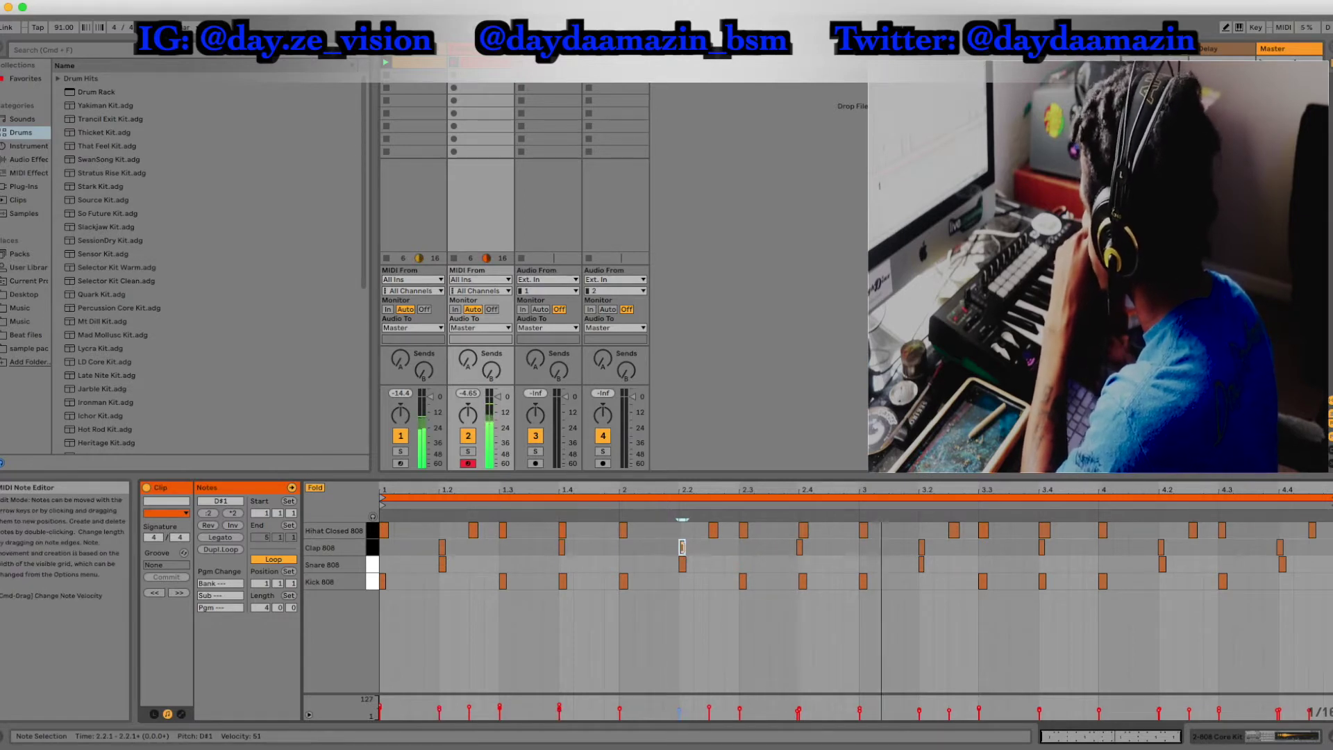
left_click(801, 549)
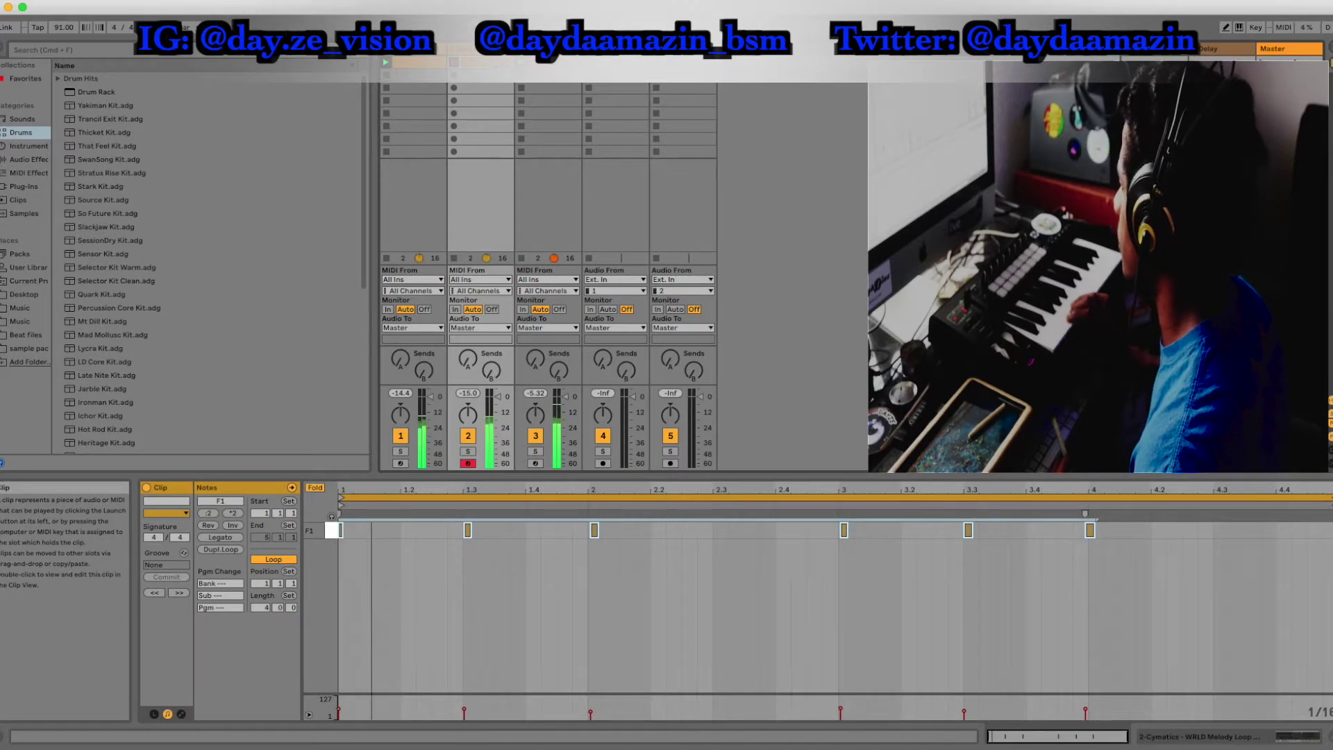
Step: Adjust the timing of the F1 note at 1.3 in the second track's clip
left_click(479, 597)
scroll(479, 597, "up", 5)
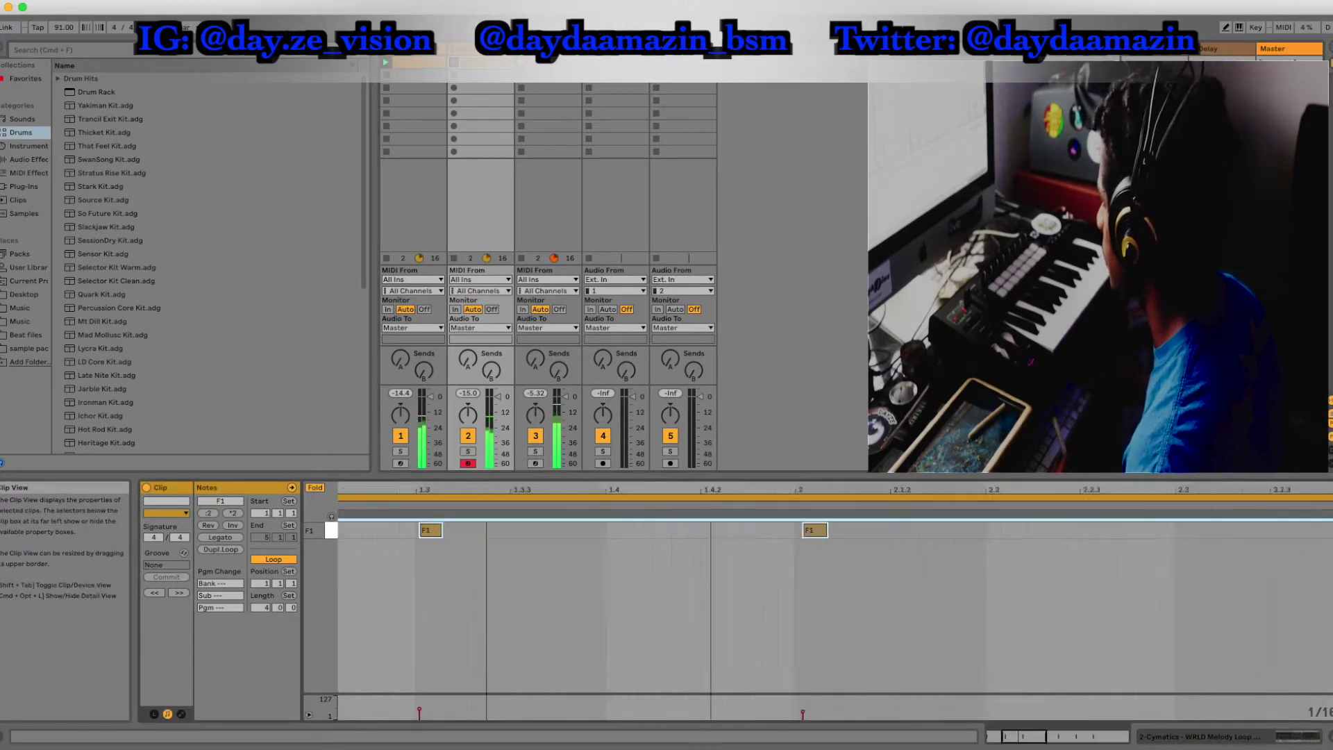
left_click(417, 531)
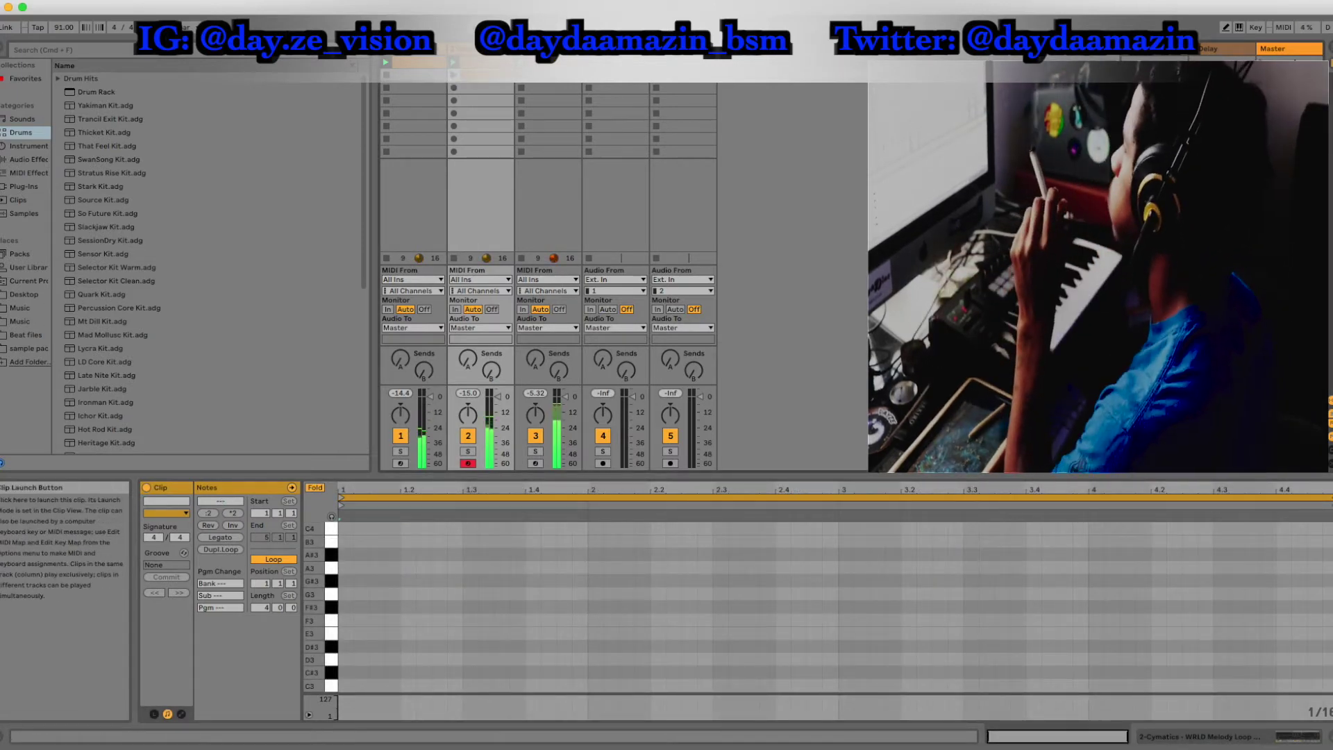
Step: Record takes of the F1 pattern into the second track's clip, undoing the unwanted ones
left_click(528, 27)
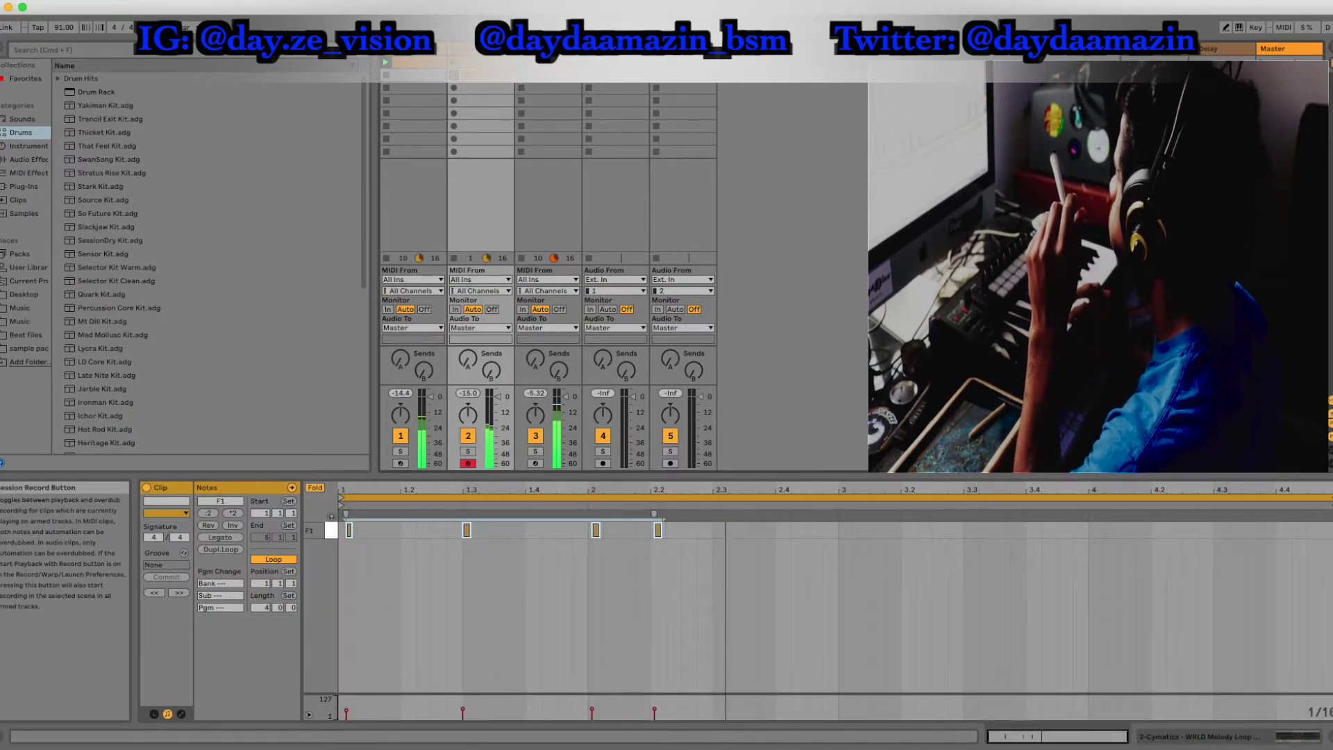
key("super+z")
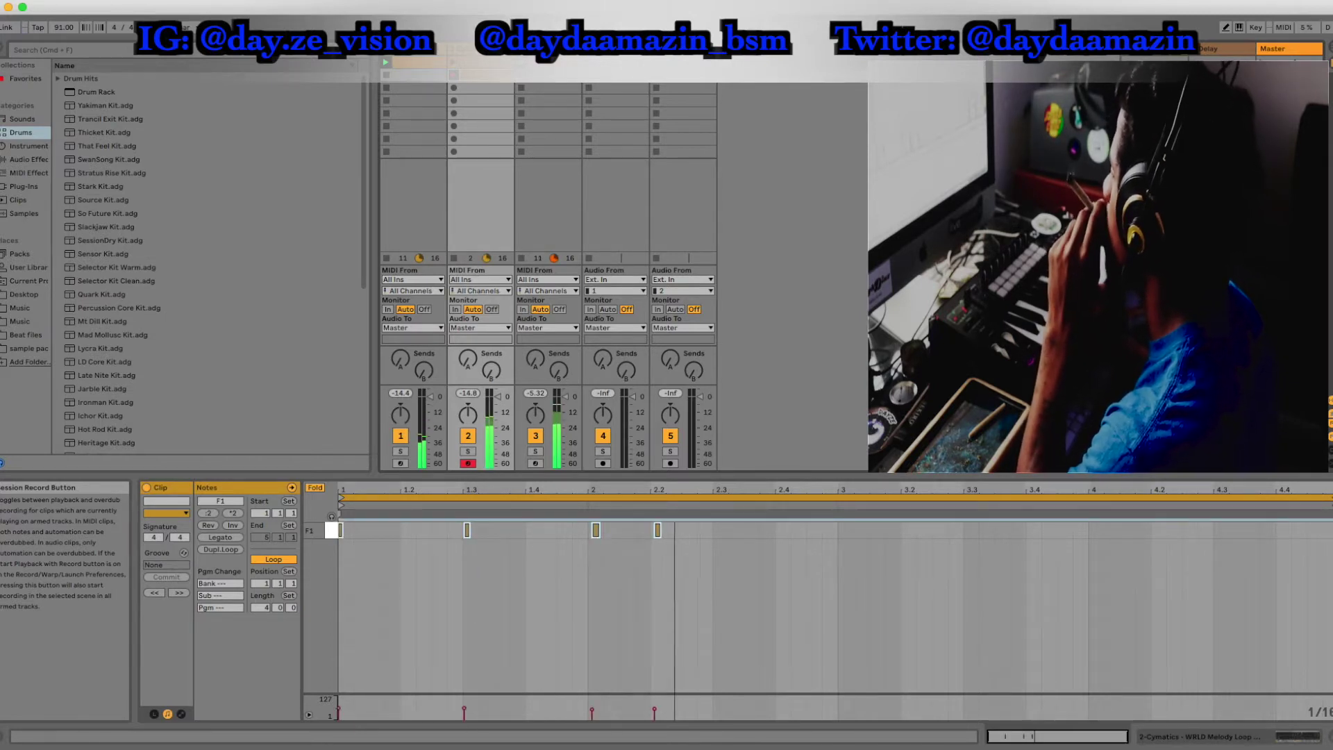
key("super+z")
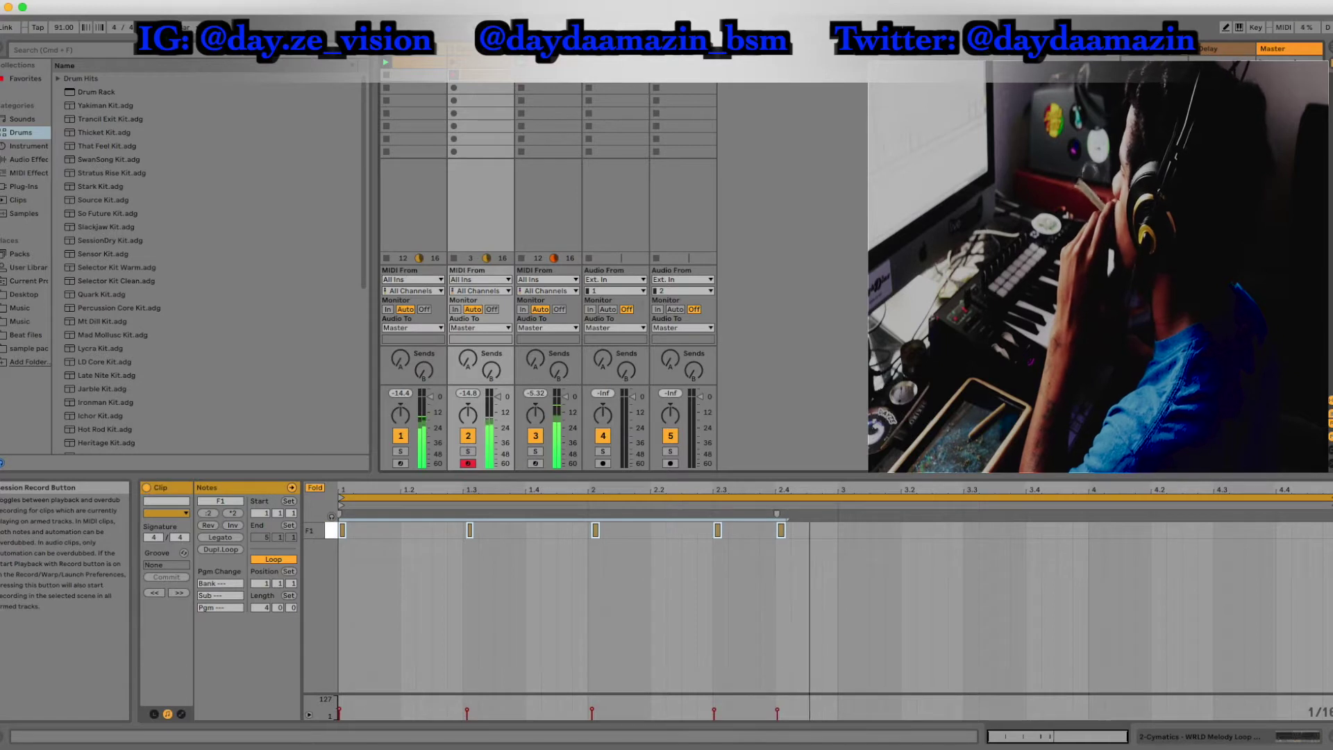
key("super+z")
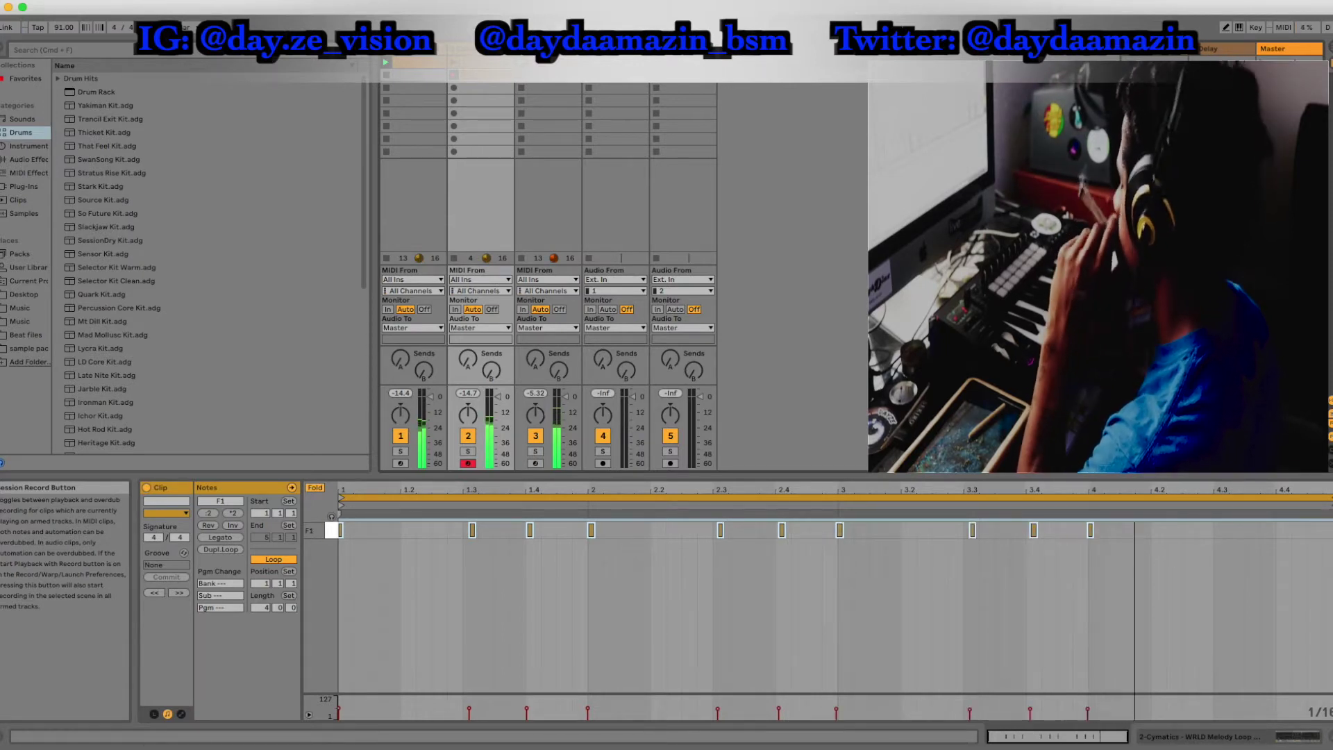
Step: Move the first C4 note in the first track's two-bar clip back to the clip start at 1.1.1
left_click(413, 201)
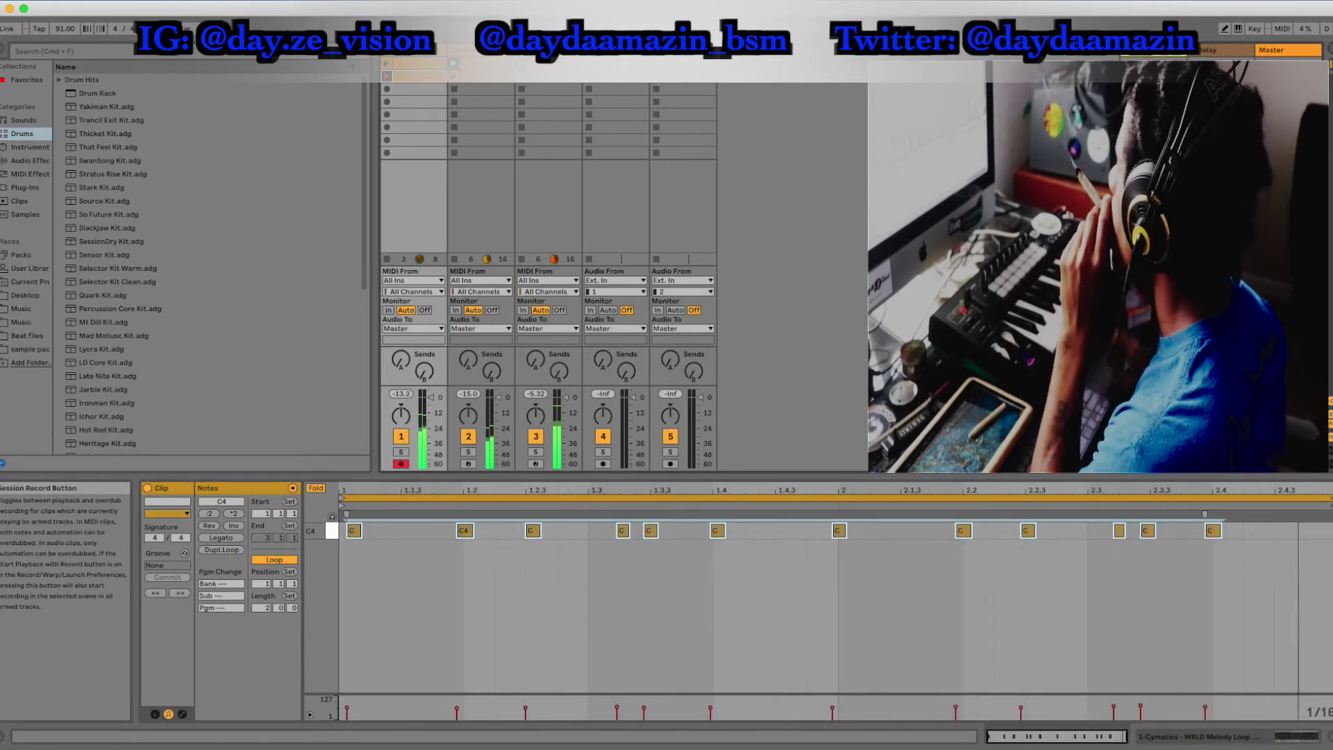
left_click(370, 545)
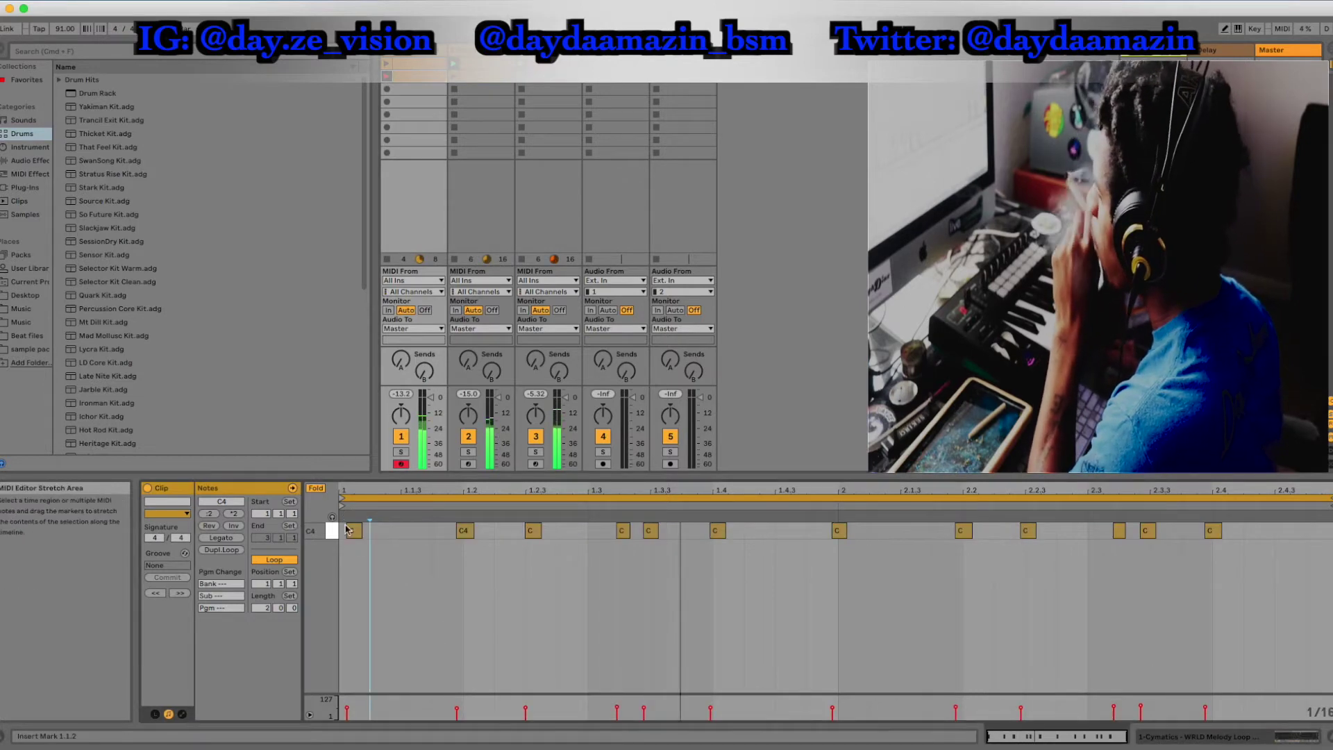
left_click_drag(355, 531, 346, 531)
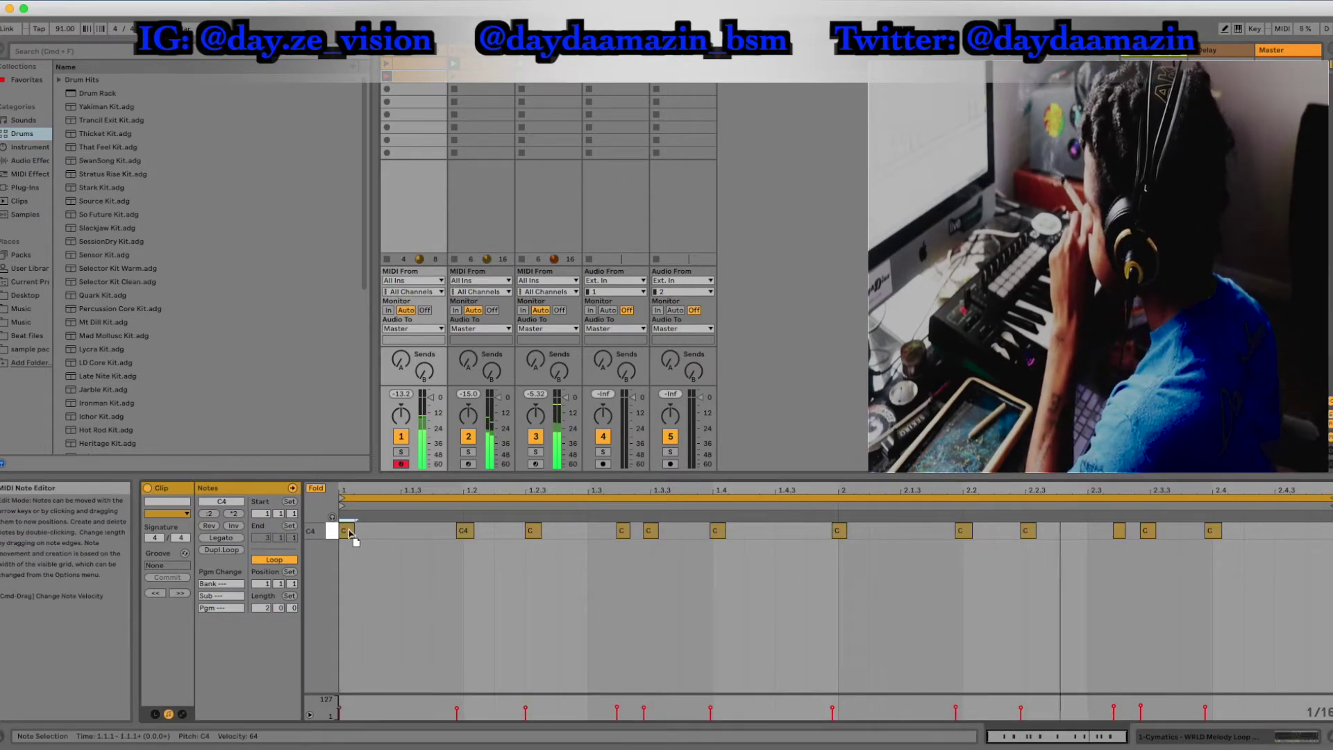
Step: Discard the trial maracas notes in the 808 drum clip and align the new maracas hits at 1.1.4, 1.2 and after 1.3
left_click(525, 81)
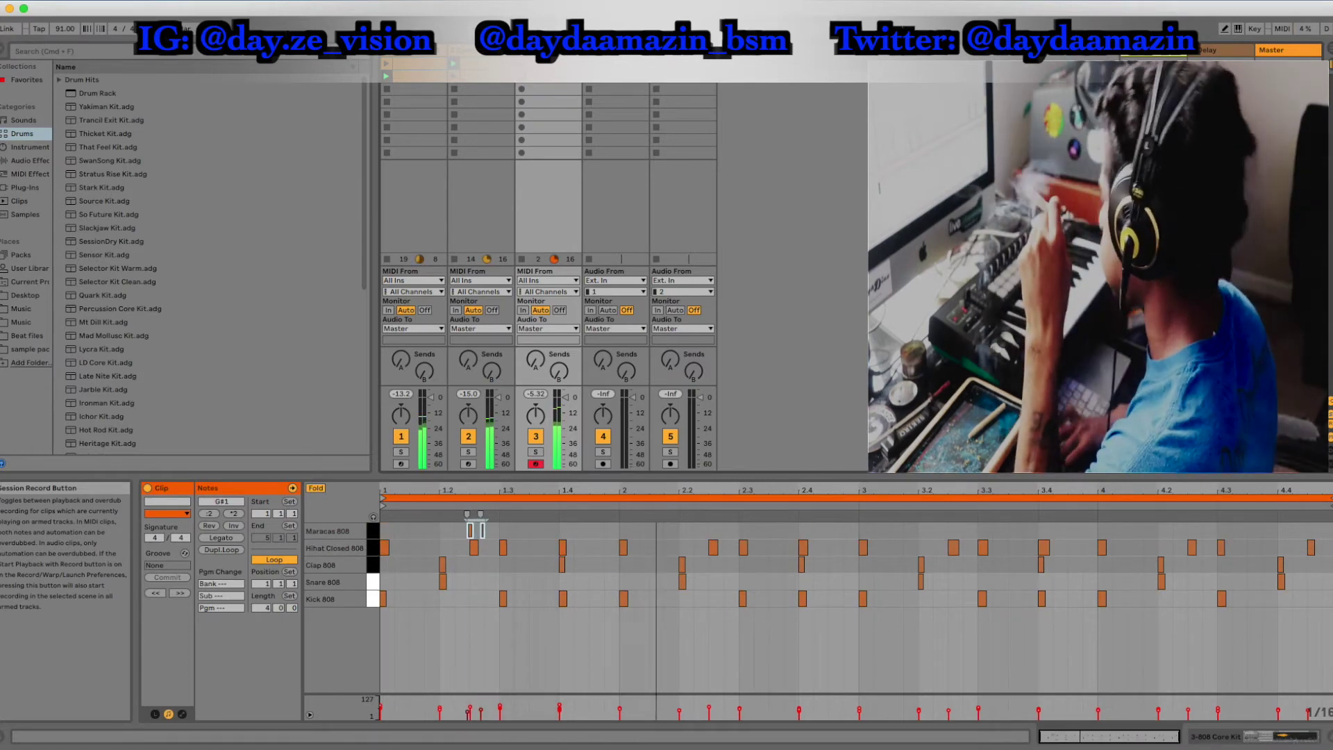
key("Delete")
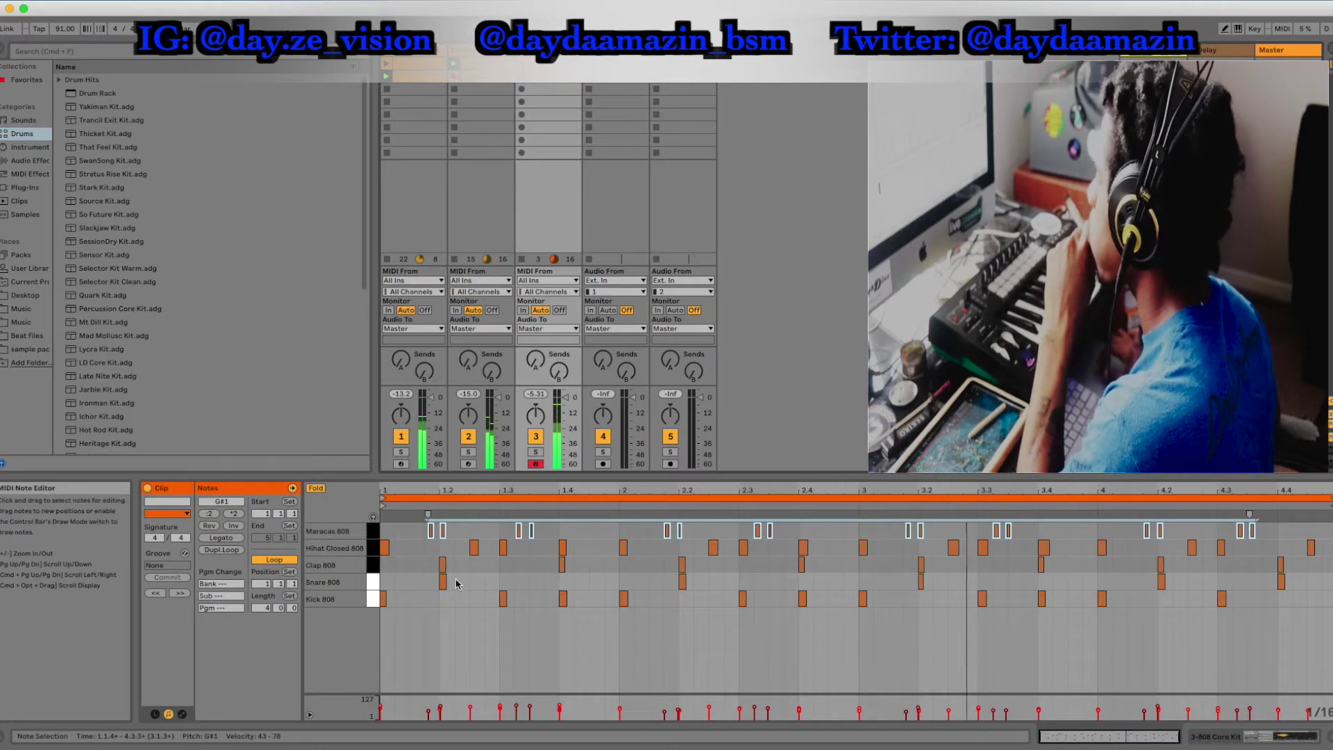
left_click_drag(447, 490, 447, 486)
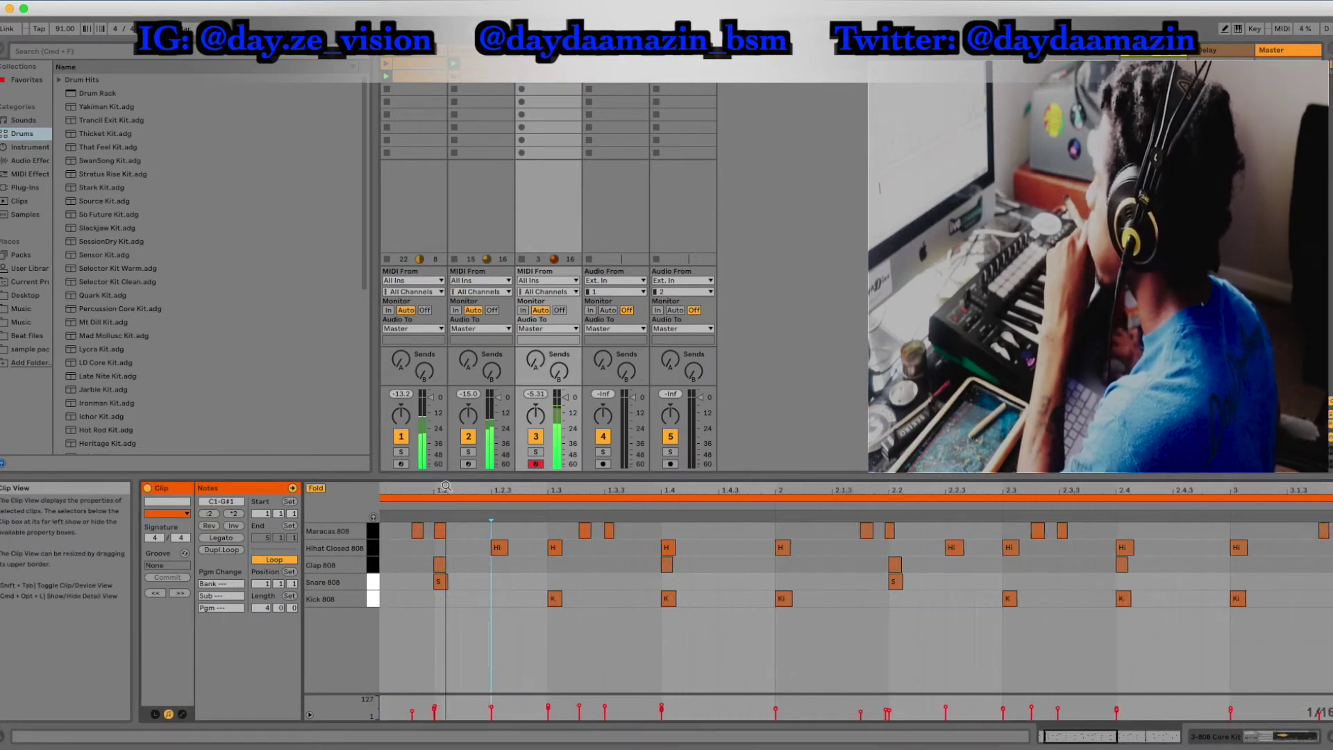
left_click(418, 534)
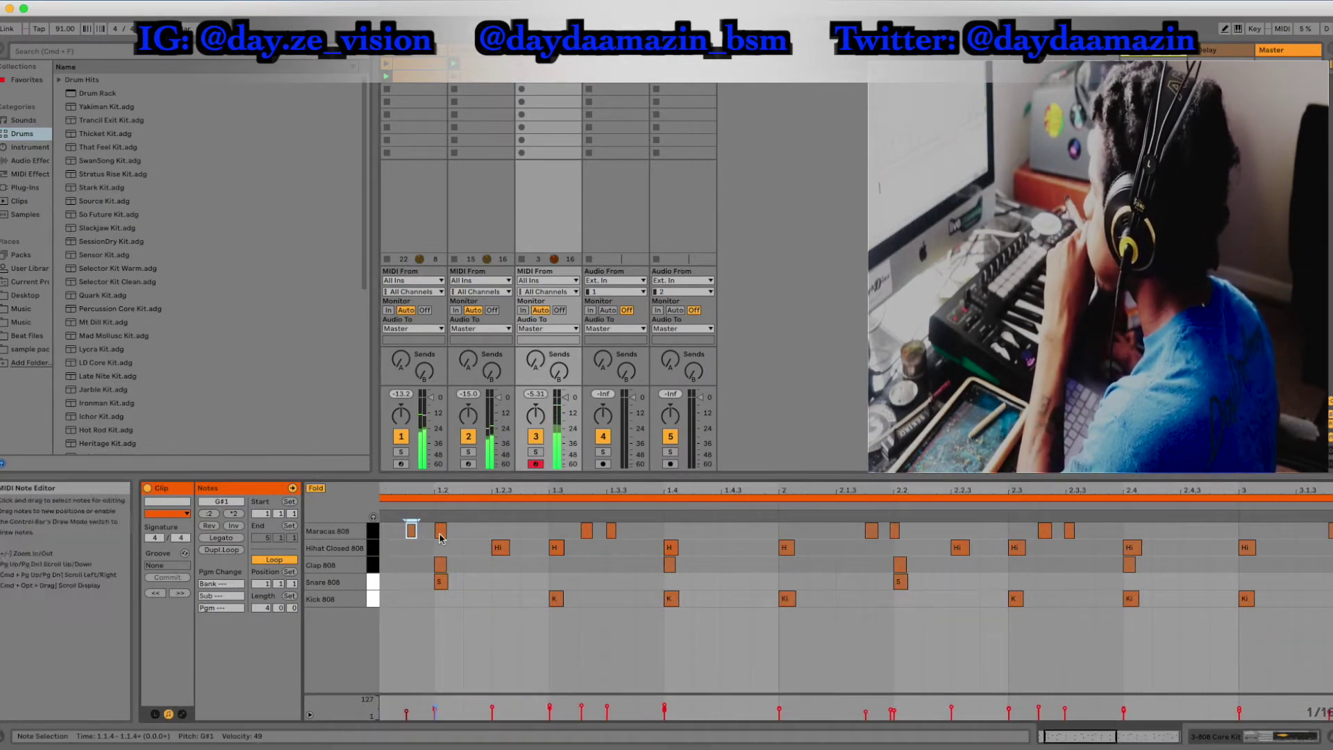
left_click(440, 530)
left_click(585, 531)
left_click(611, 531)
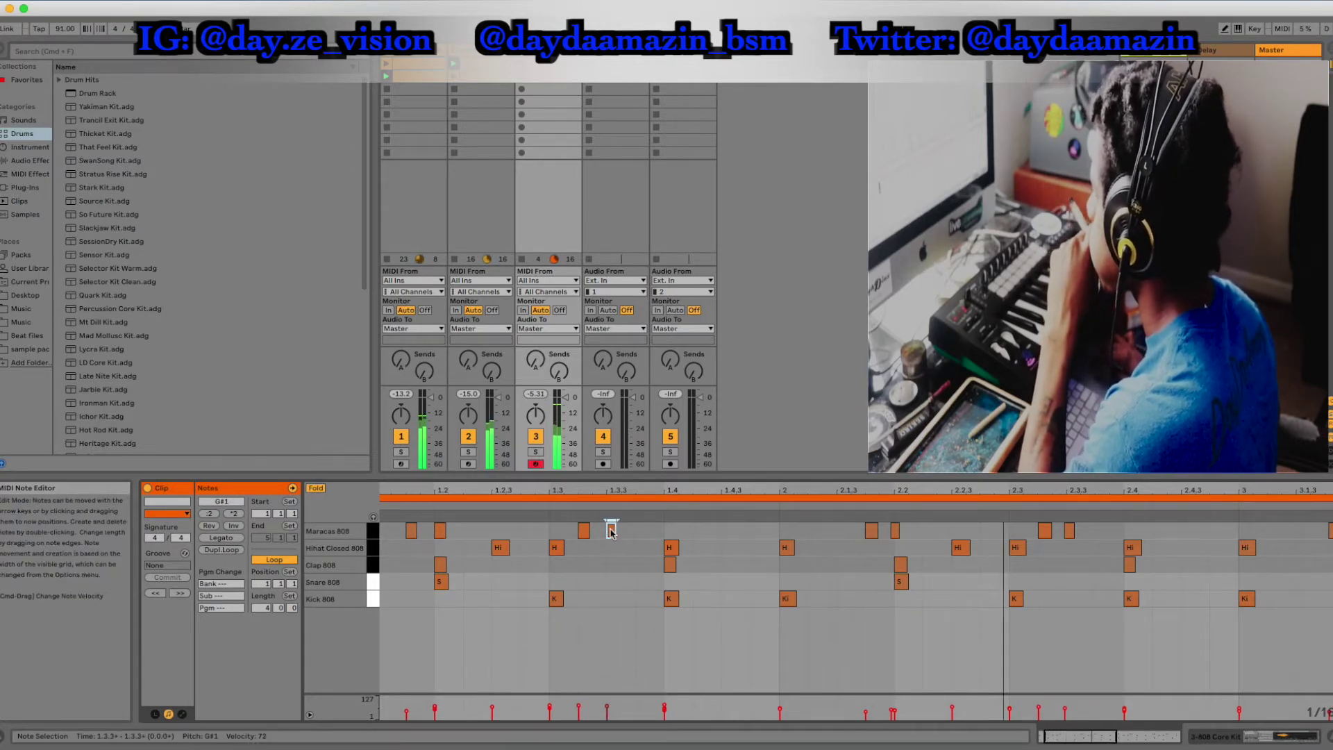
Step: Align the maracas note at 2.2 to the beat and, with a 1/64 grid, shift the early pickup maracas notes slightly later
left_click_drag(896, 490, 901, 517)
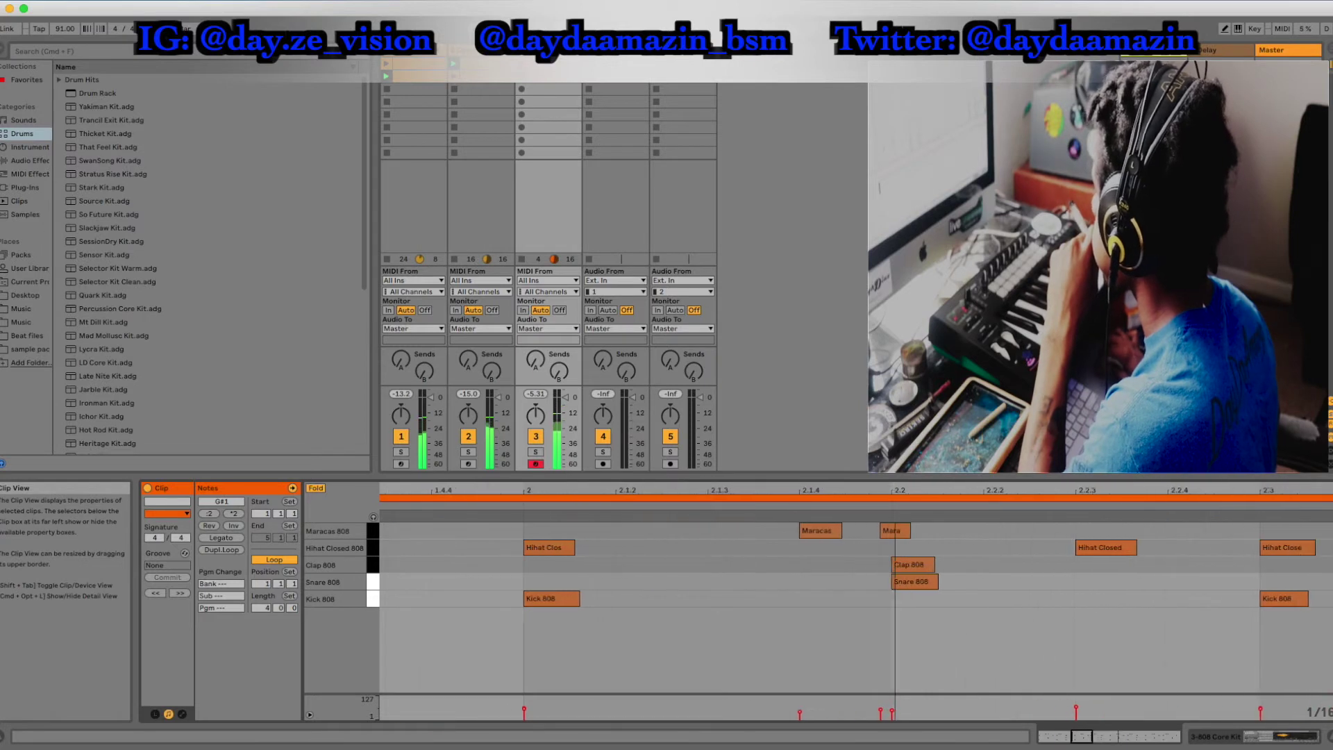
left_click(908, 531)
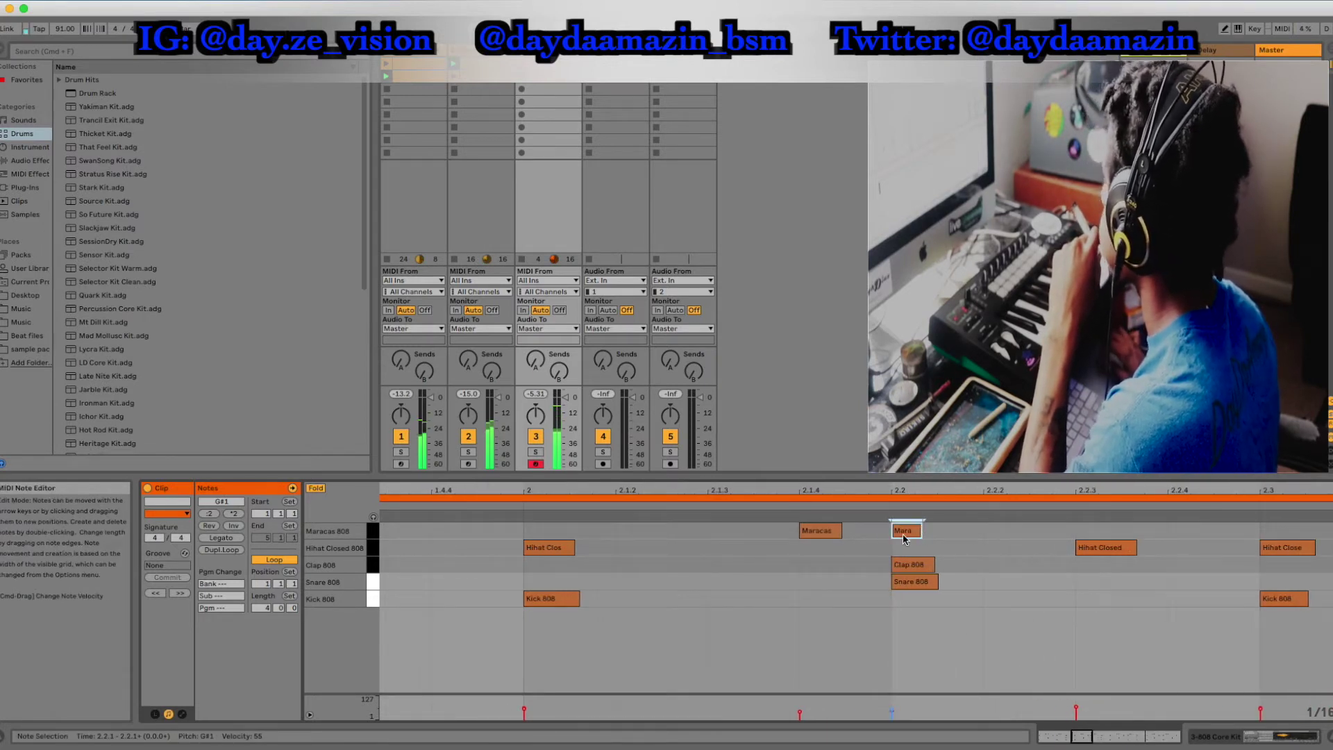
right_click(1331, 716)
left_click(1168, 605)
left_click_drag(816, 529, 842, 531)
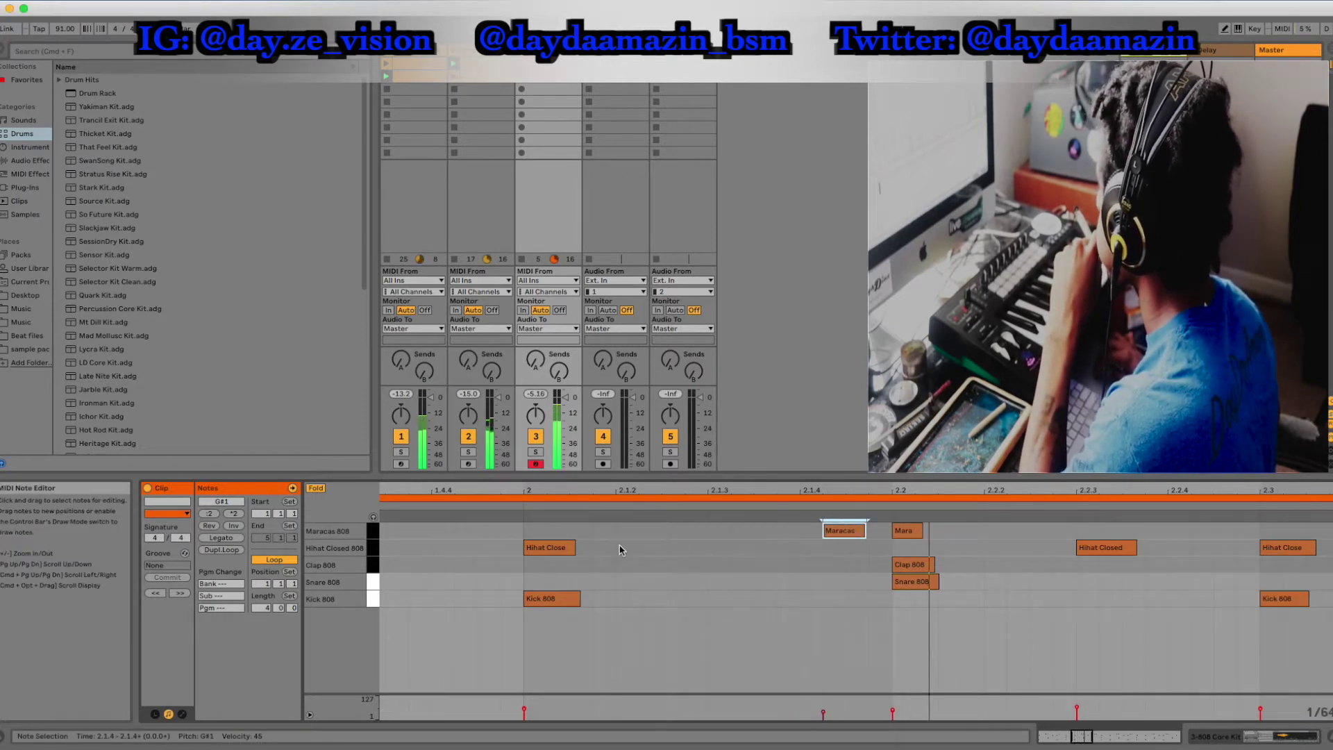
scroll(621, 550, "left", 10)
mouse_move(718, 531)
left_mouse_down()
mouse_move(766, 532)
mouse_move(742, 532)
left_mouse_up()
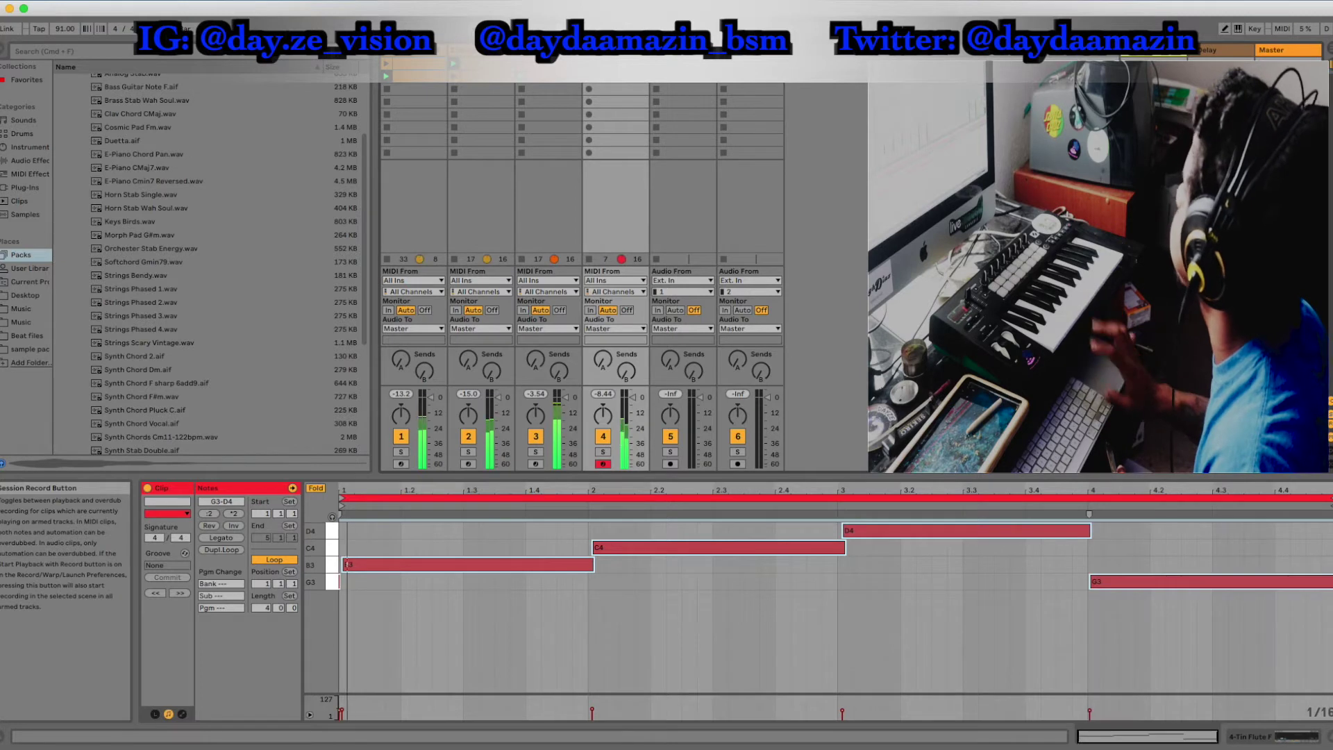
Step: Align the starts of the long B3, D4 and G3 flute notes to bars 1, 3 and 4
left_click_drag(412, 564, 420, 568)
left_click(872, 558)
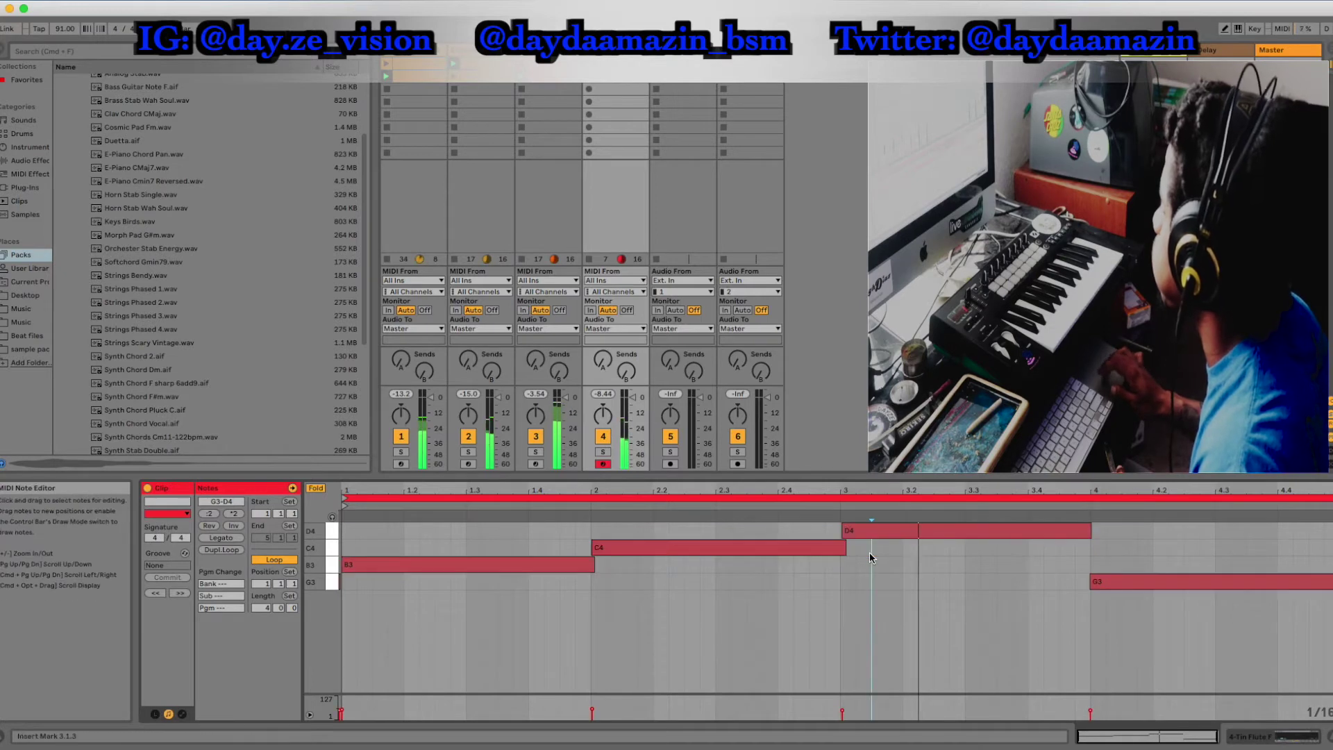
left_click(876, 531)
left_click(1115, 584)
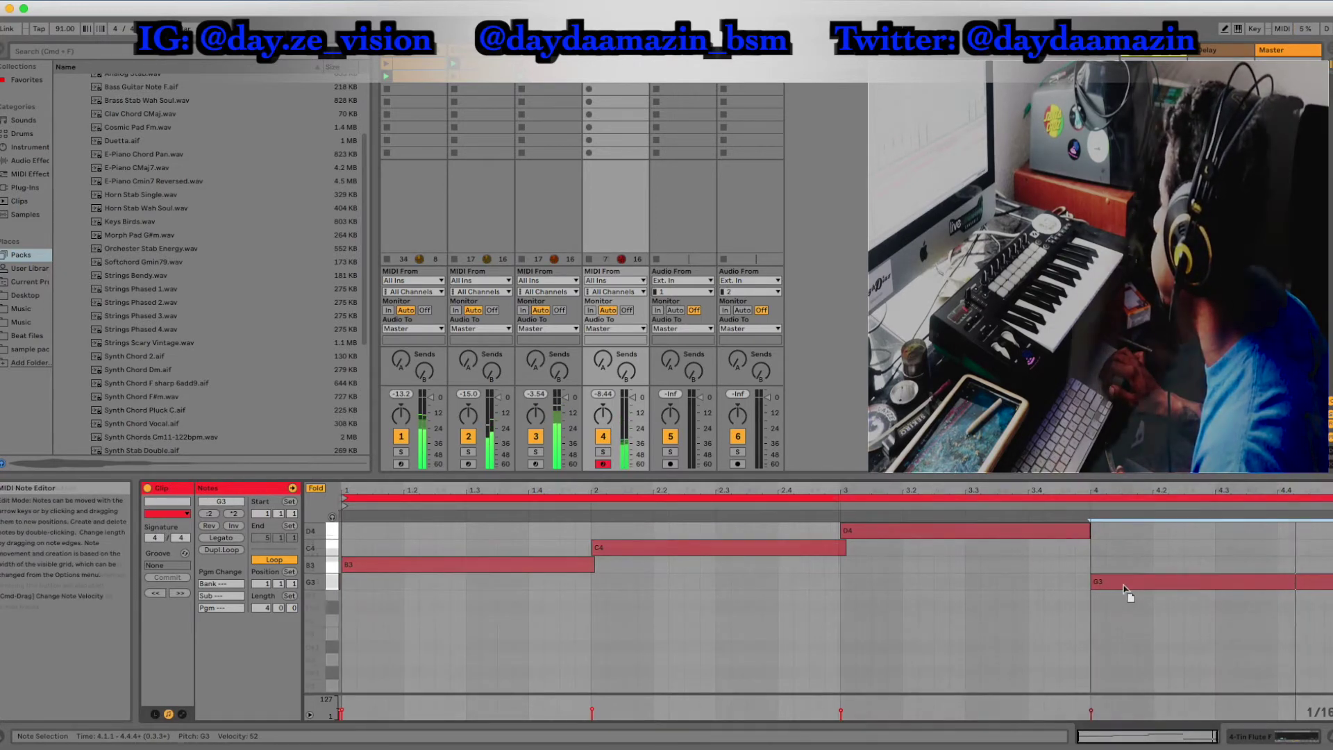
Step: Record a flute melody using G3, A3 and B3, and align its short notes in bar 1 to the grid
left_click(701, 28)
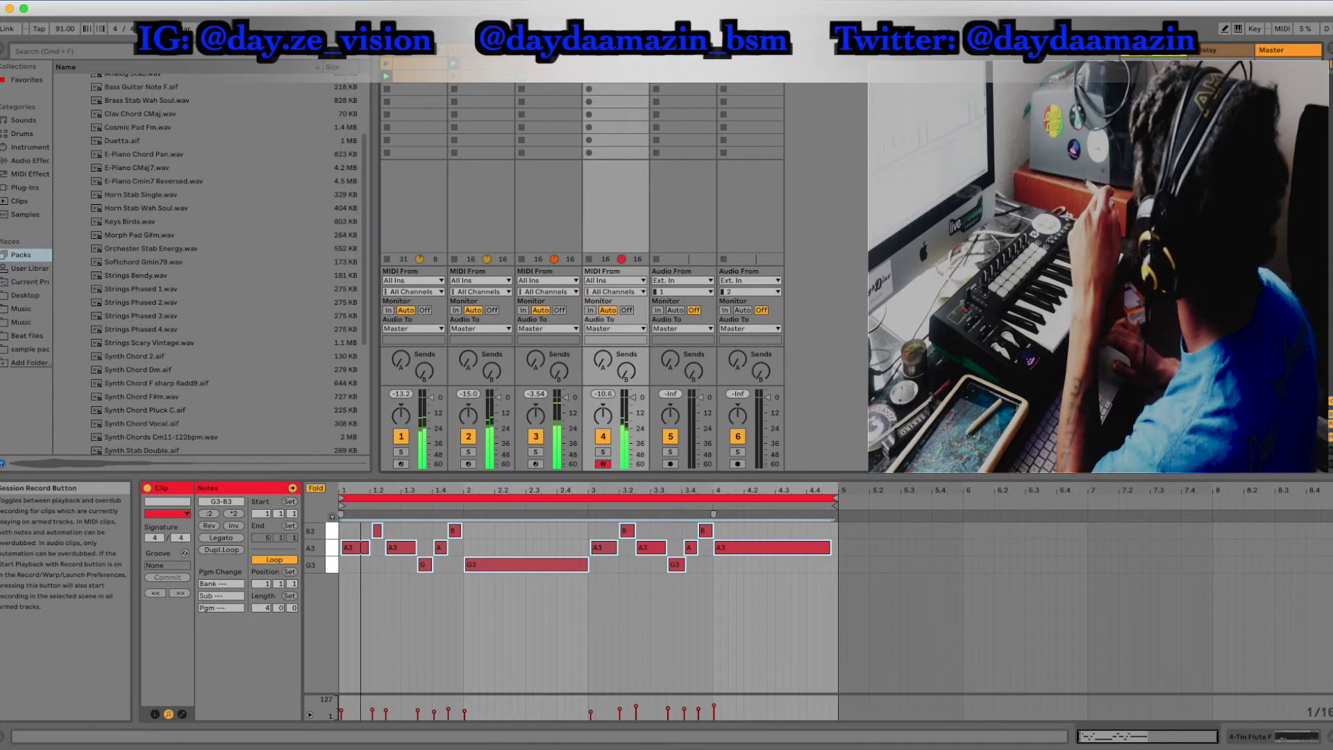
left_click_drag(432, 490, 387, 556)
left_click(494, 577)
left_click(514, 531)
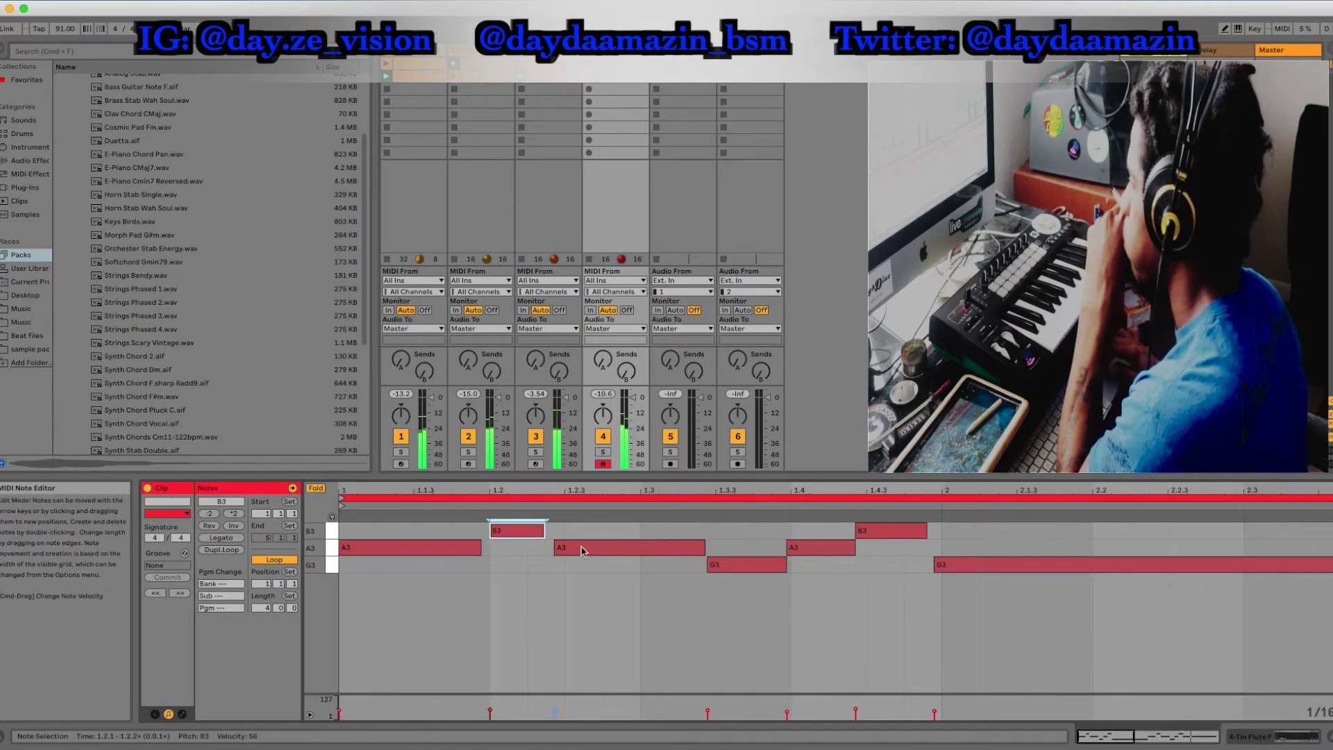
left_click_drag(582, 551, 593, 551)
left_click_drag(725, 566, 735, 566)
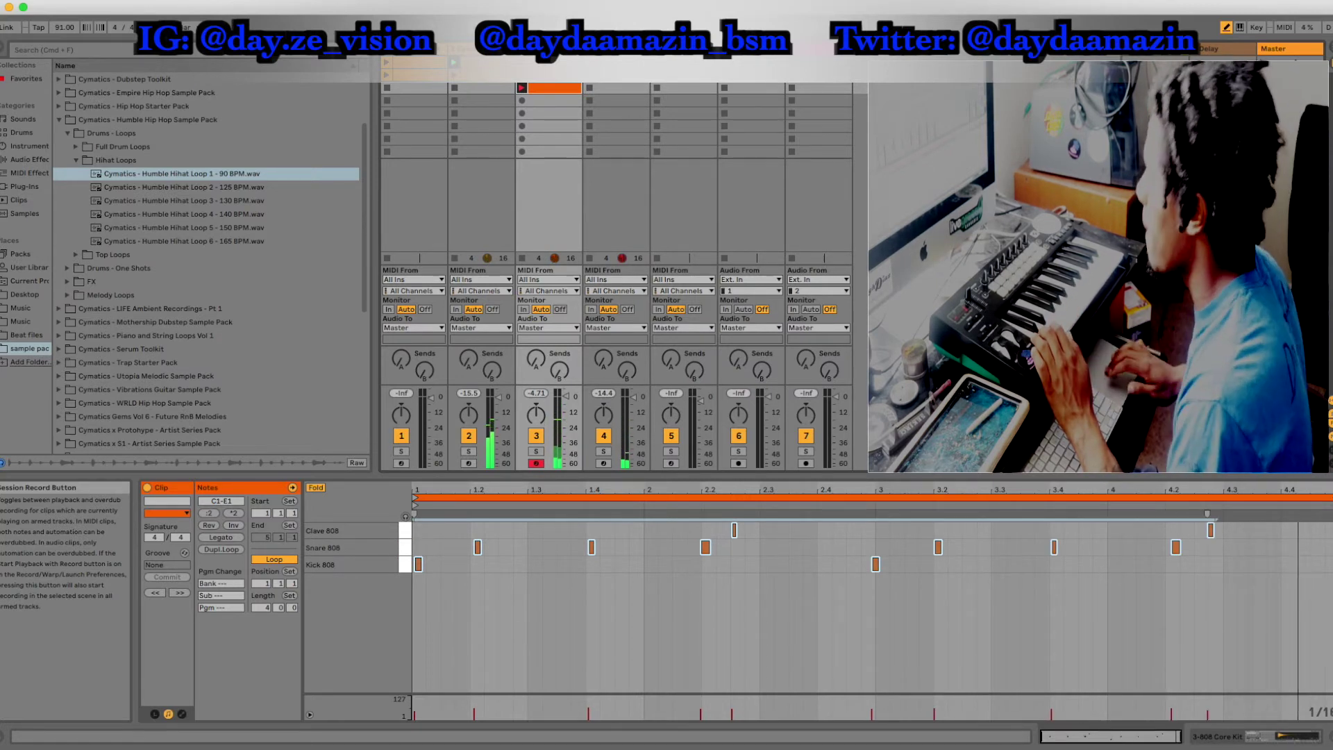
left_click(439, 592)
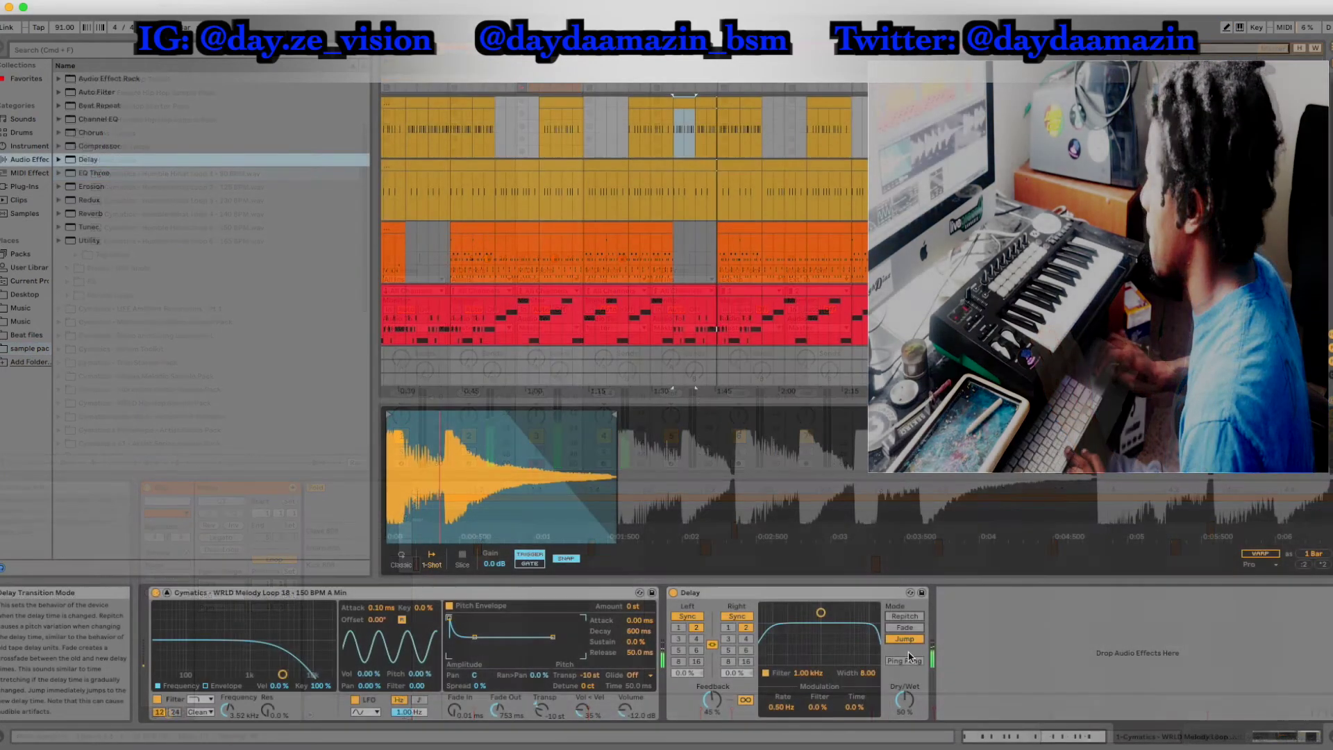
Step: Narrow the Delay's bandpass filter to a width of 3.86 with its centre frequency at 1.04 kHz
left_click_drag(822, 620, 822, 627)
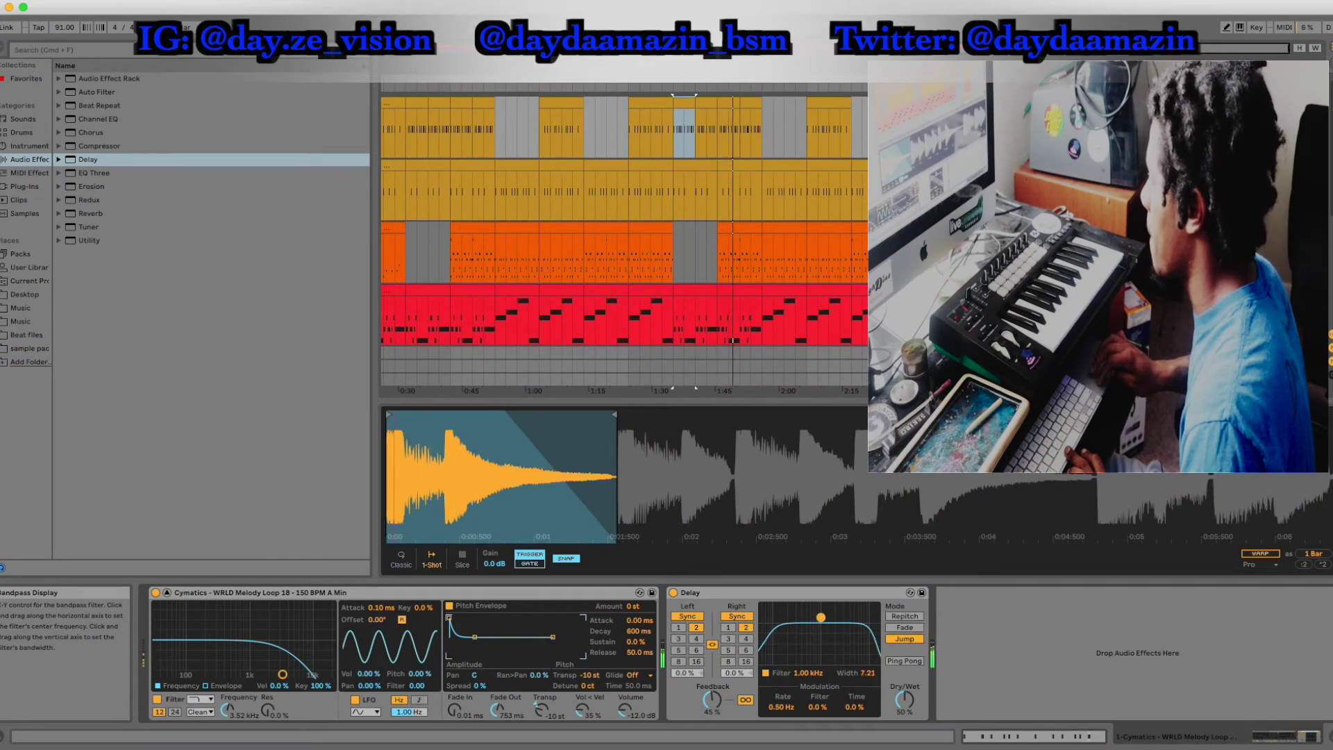
left_click_drag(821, 617, 821, 627)
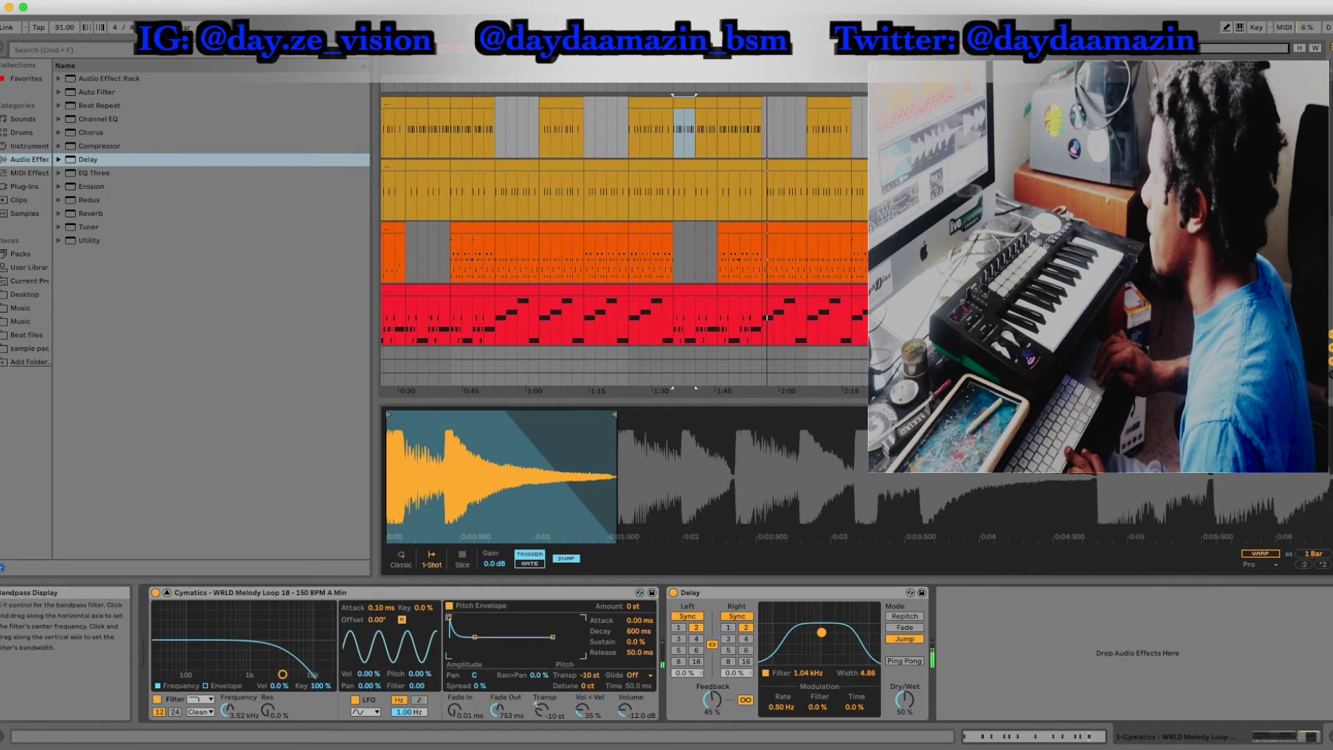
left_click_drag(821, 632, 822, 642)
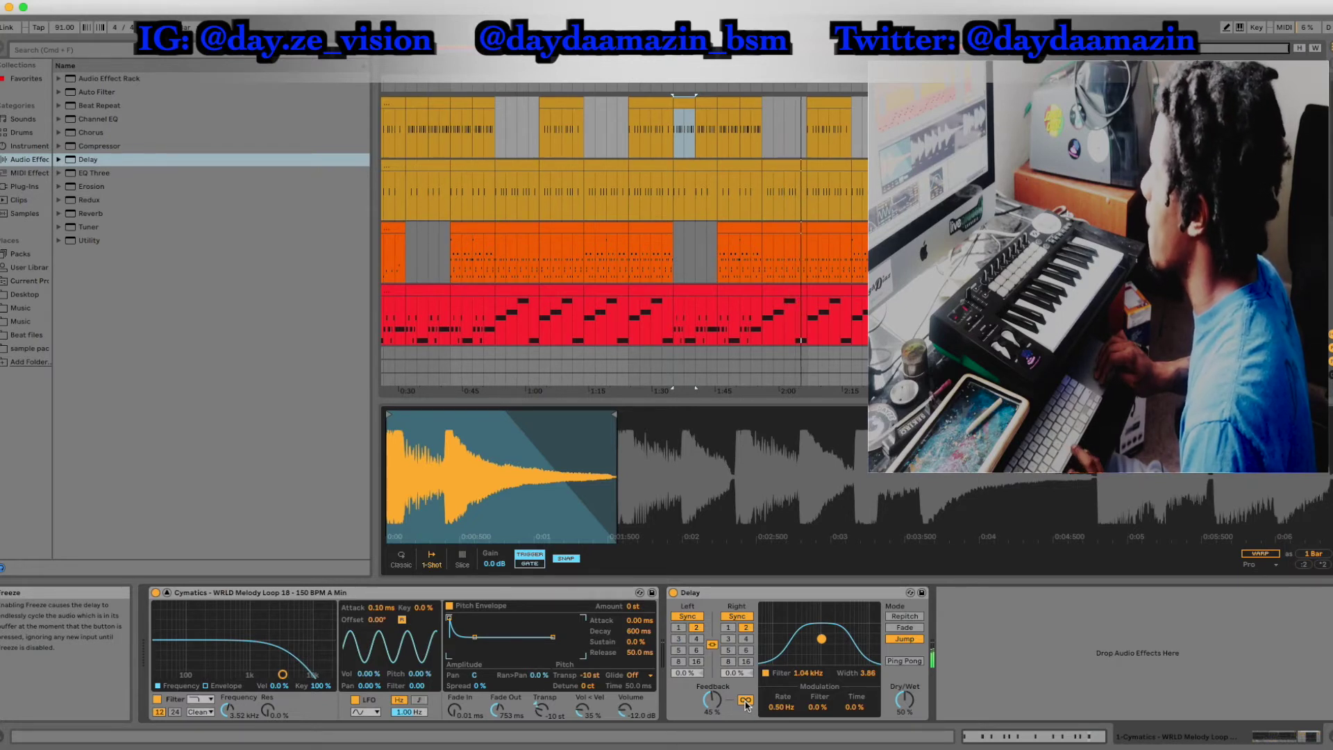
Step: Turn off Freeze in the melody track's Delay and change its linked delay time to 6, then 8 sixteenths
left_click(746, 704)
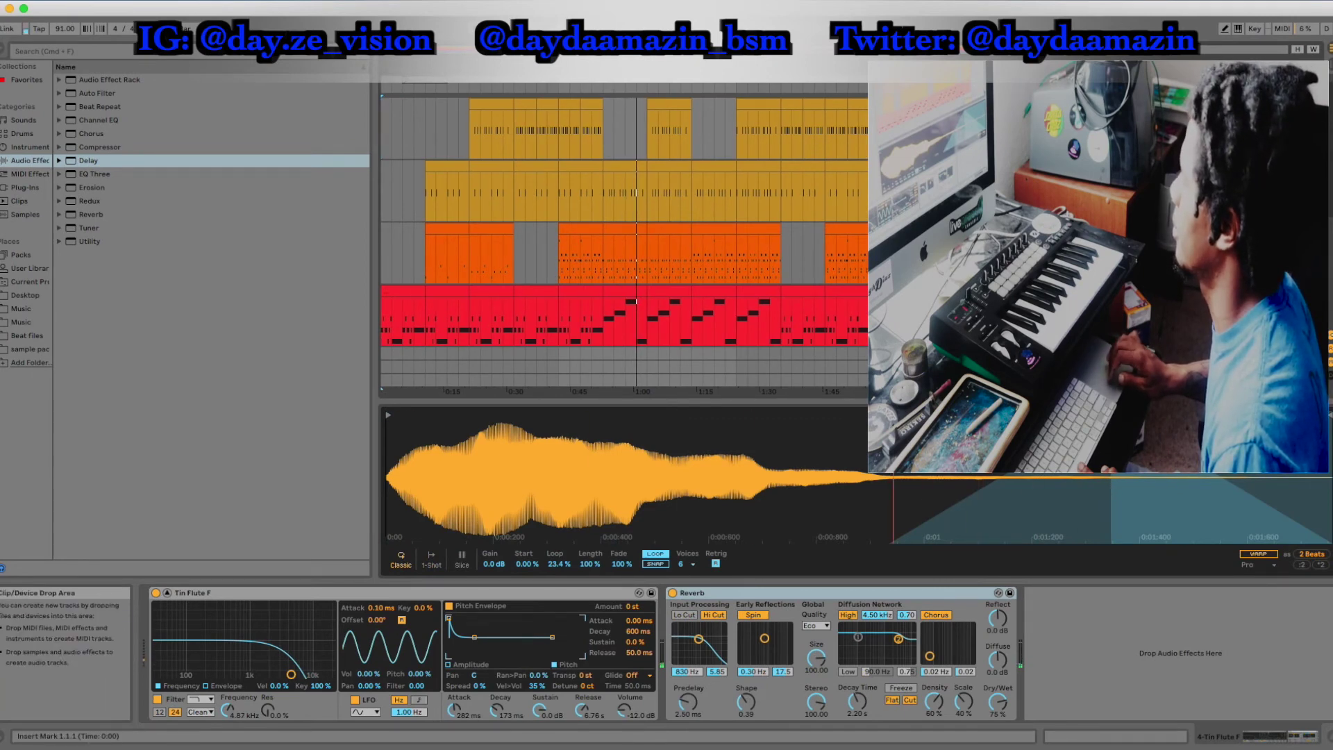
left_click(1236, 229)
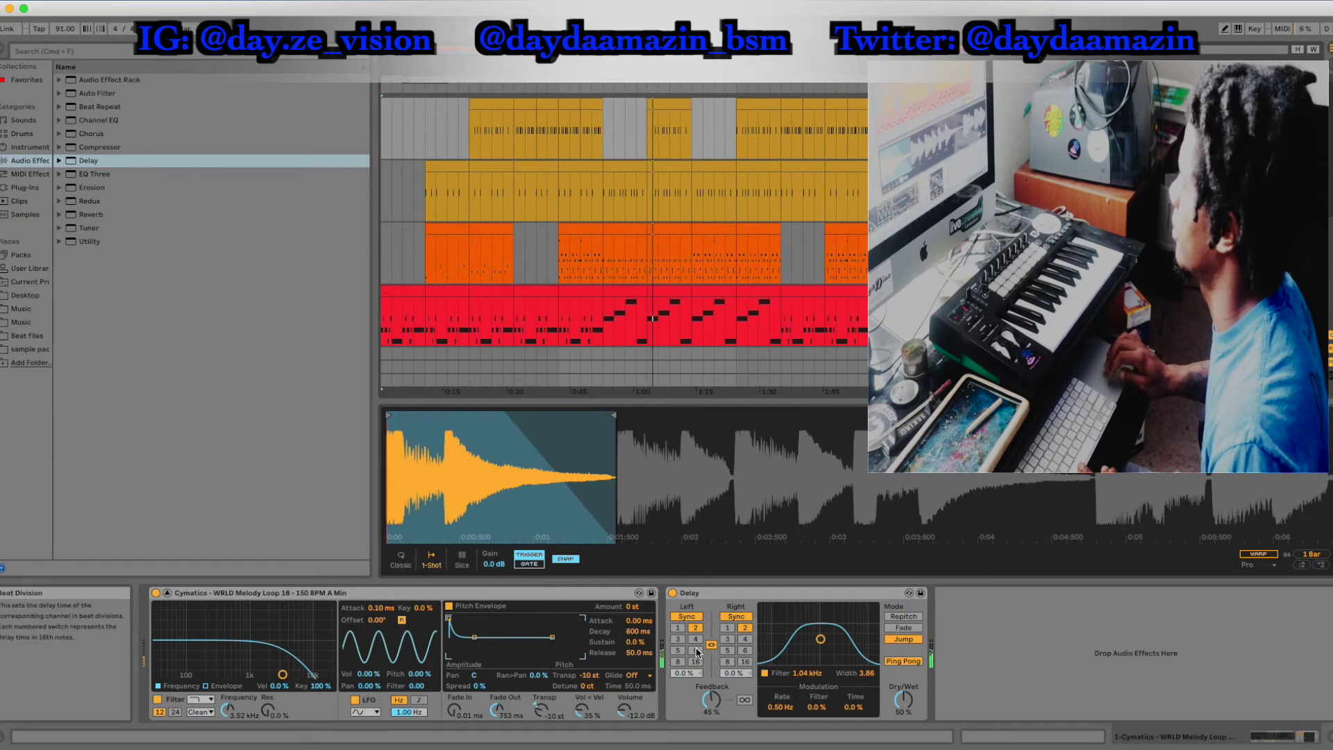
left_click(696, 651)
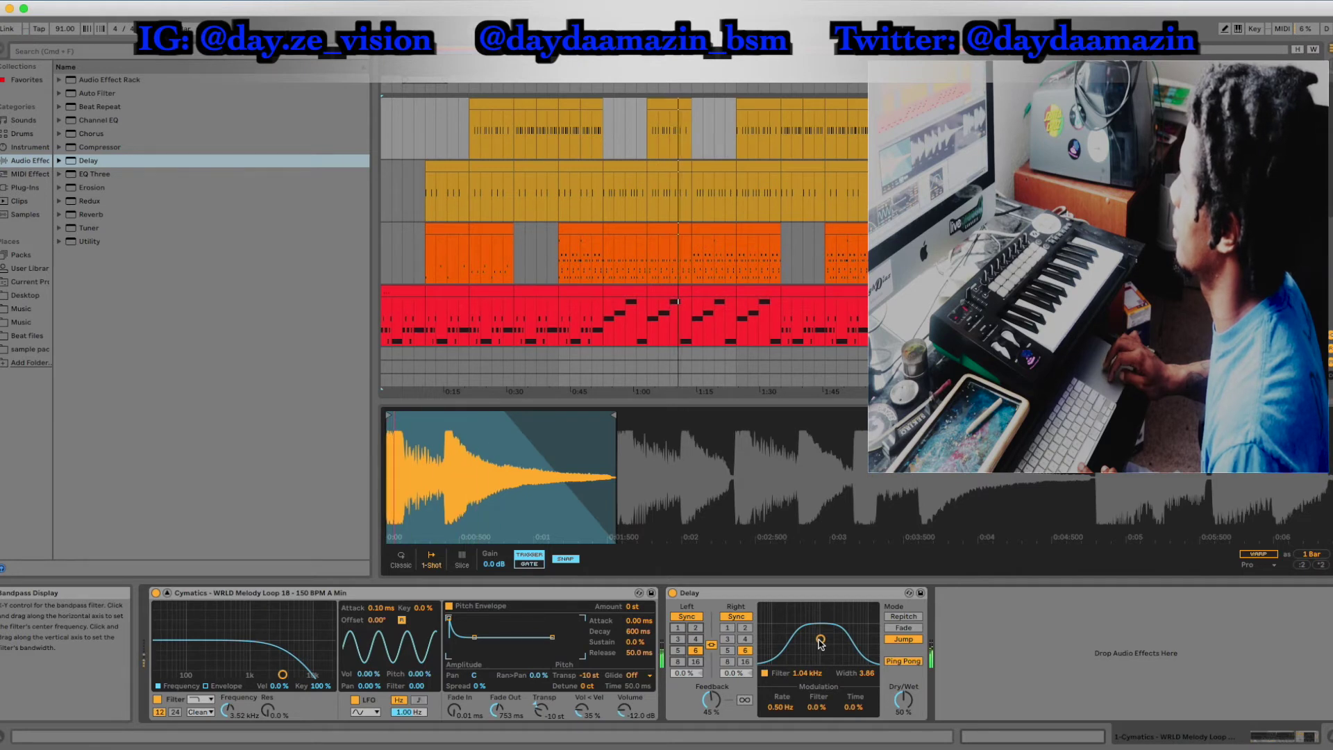
left_click(728, 662)
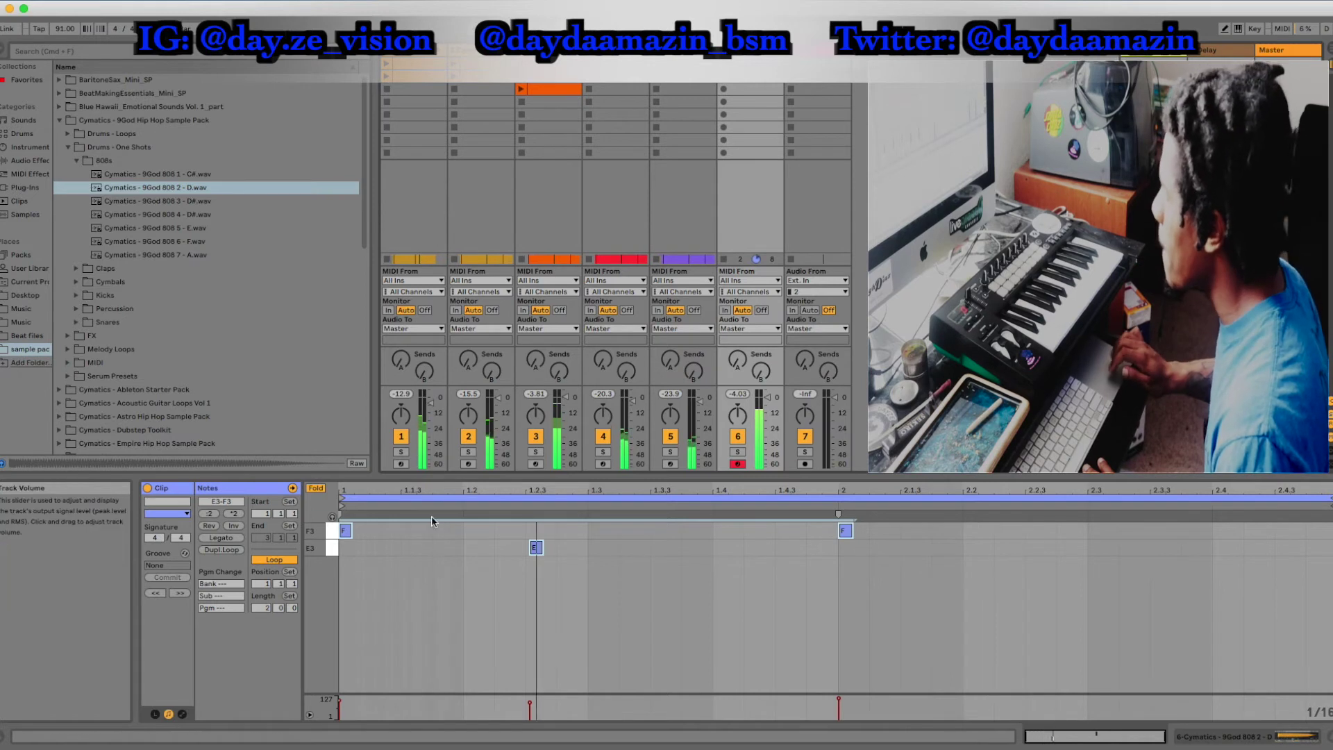
Step: Align the 808's E3 note to 1.2.3, then record a four-bar 808 clip with F3 notes at bars 1 and 3
left_click_drag(536, 549, 530, 553)
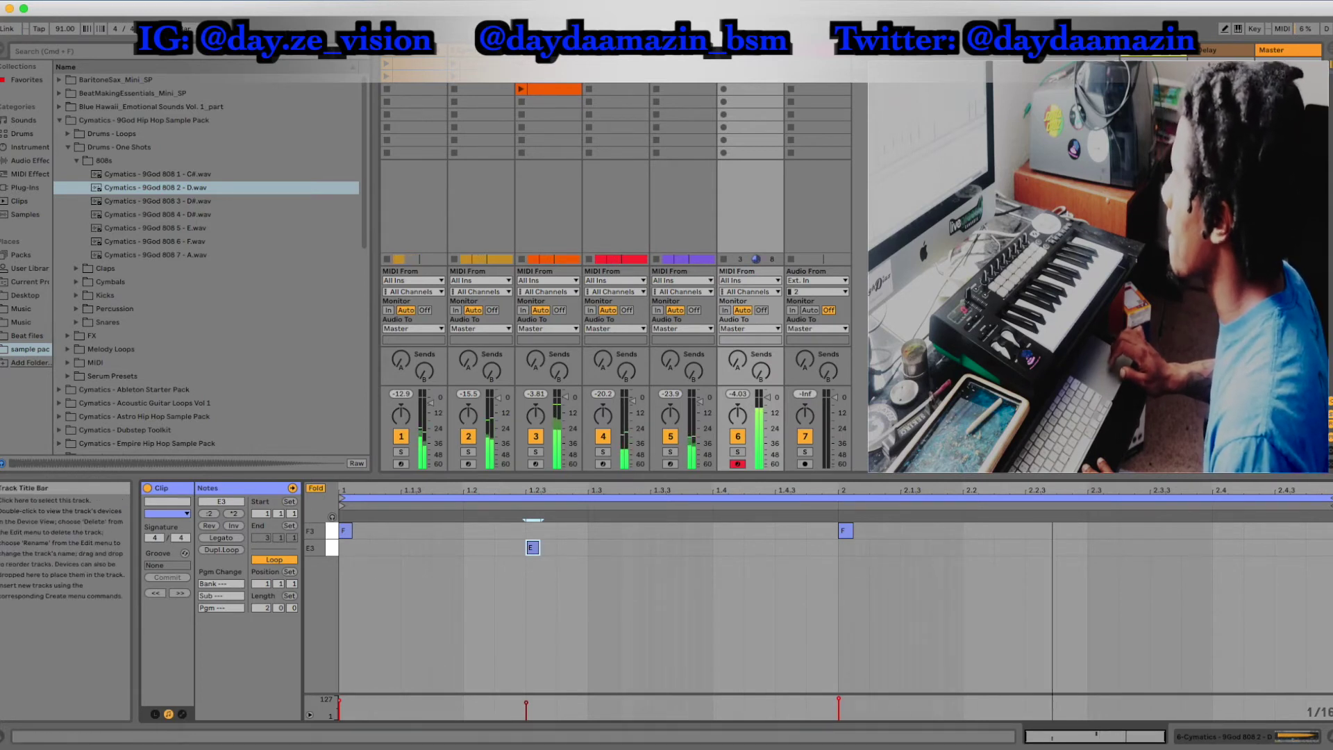
left_click(750, 84)
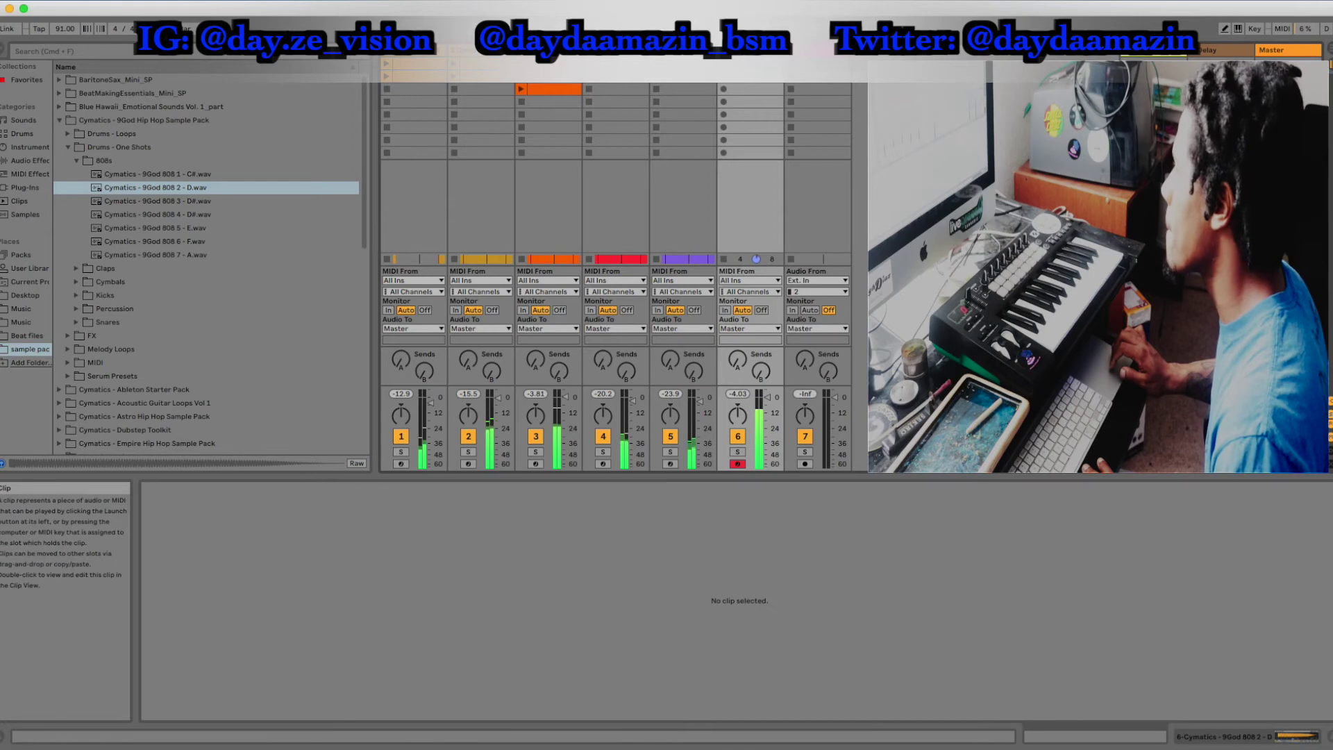
double_click(746, 82)
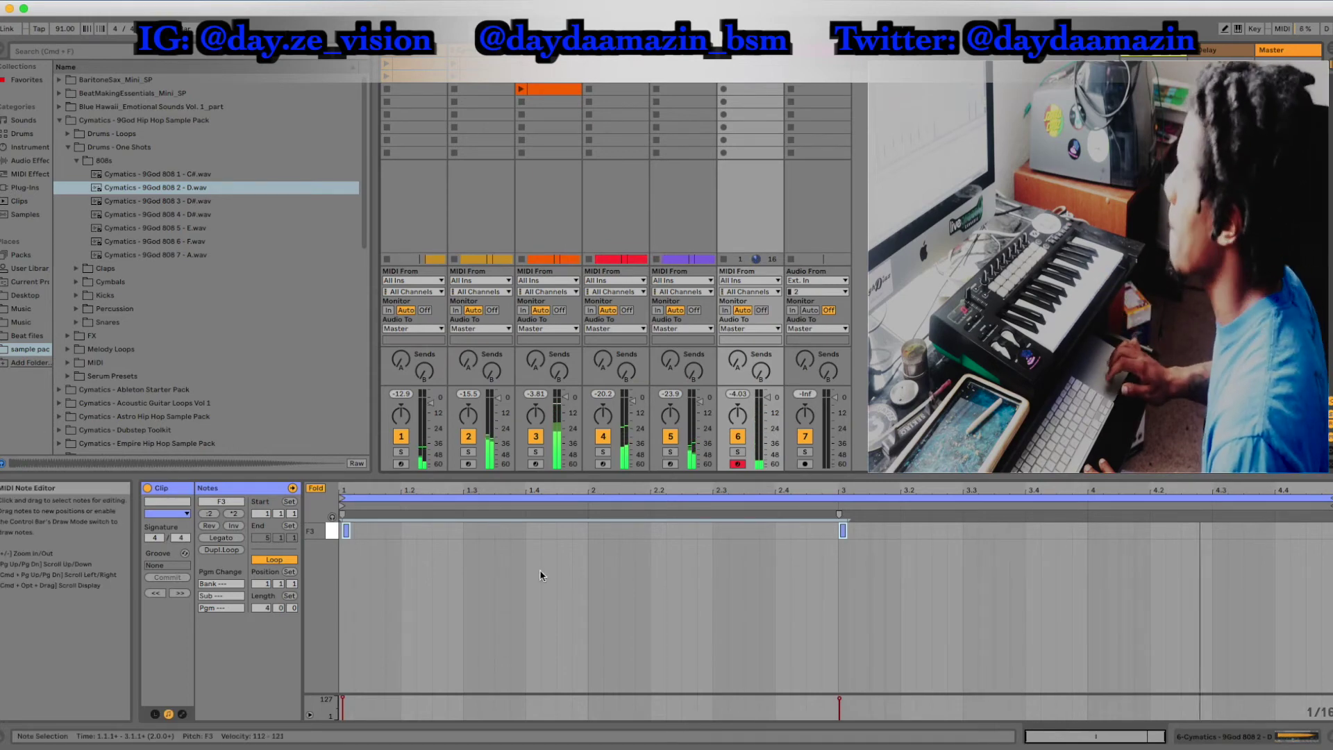
left_click(480, 535)
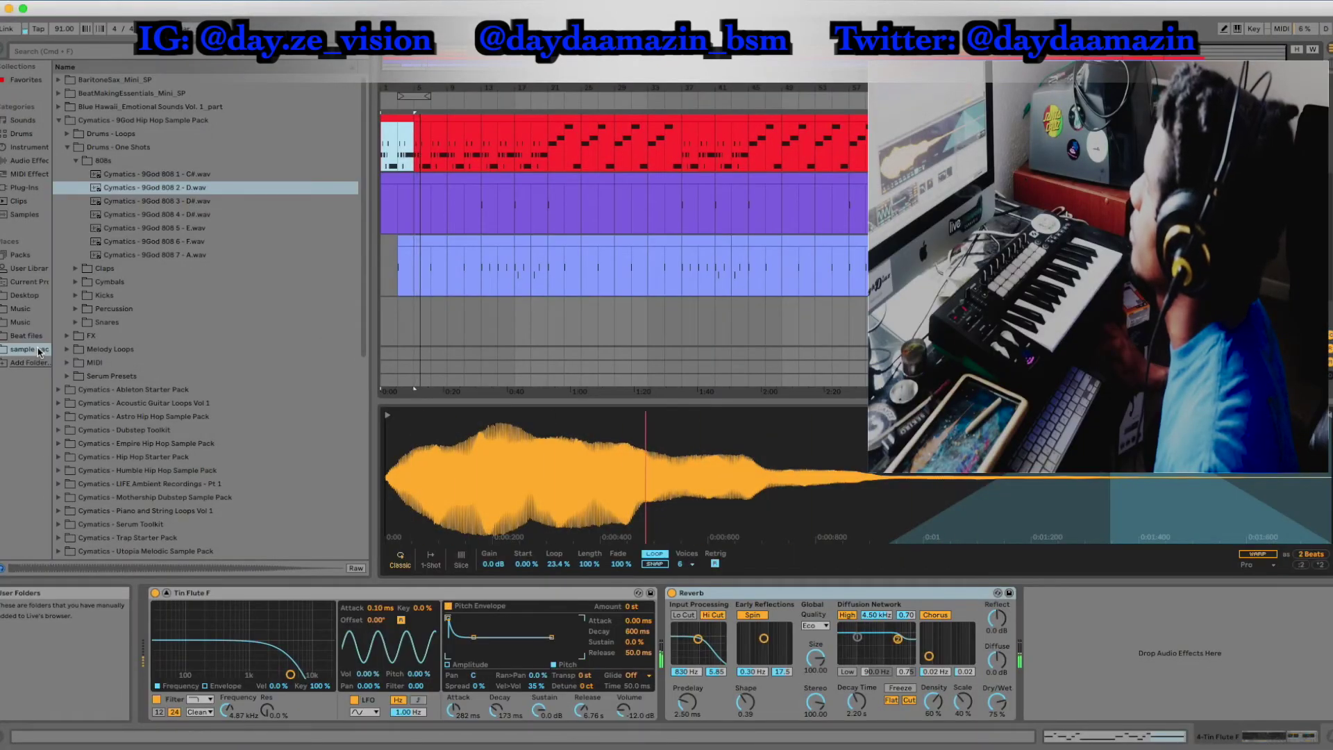
Step: Add dayzevision drop1.wav from the Day pack folder to a new audio track, starting at bar 3
left_click(58, 121)
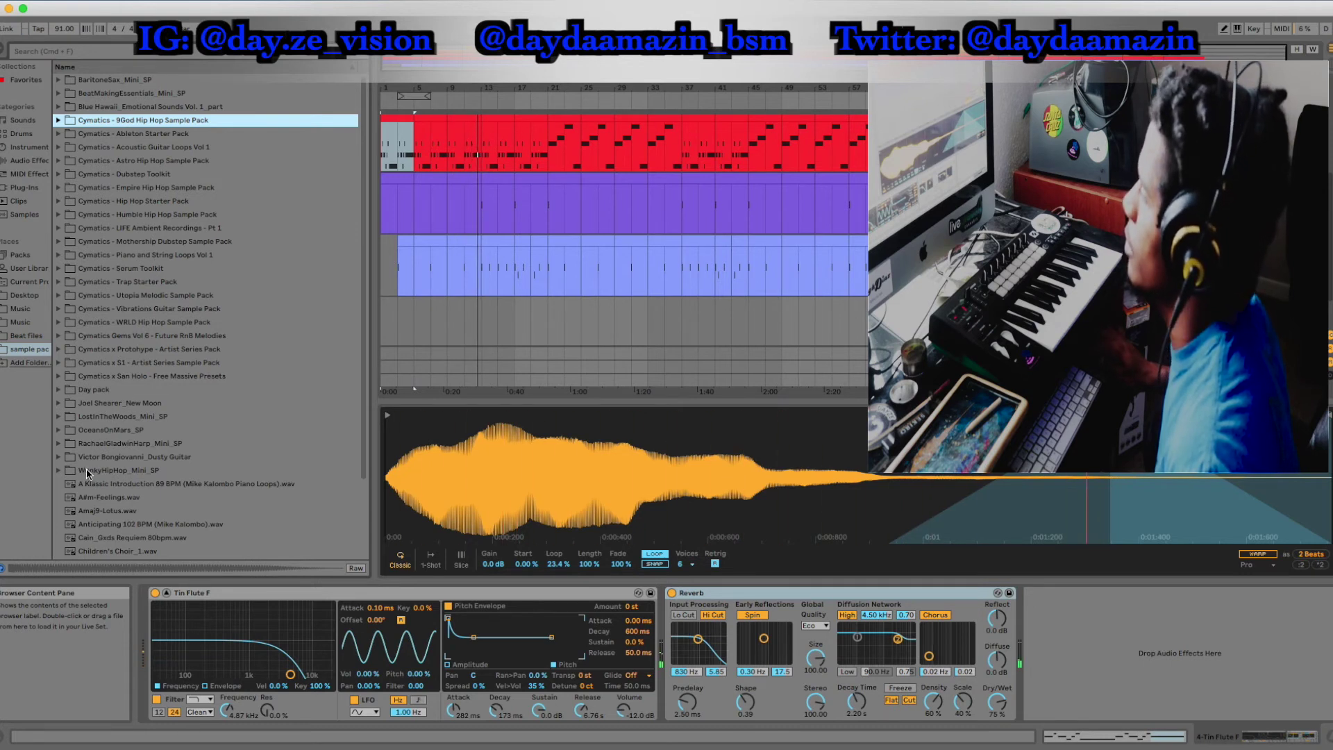
double_click(95, 390)
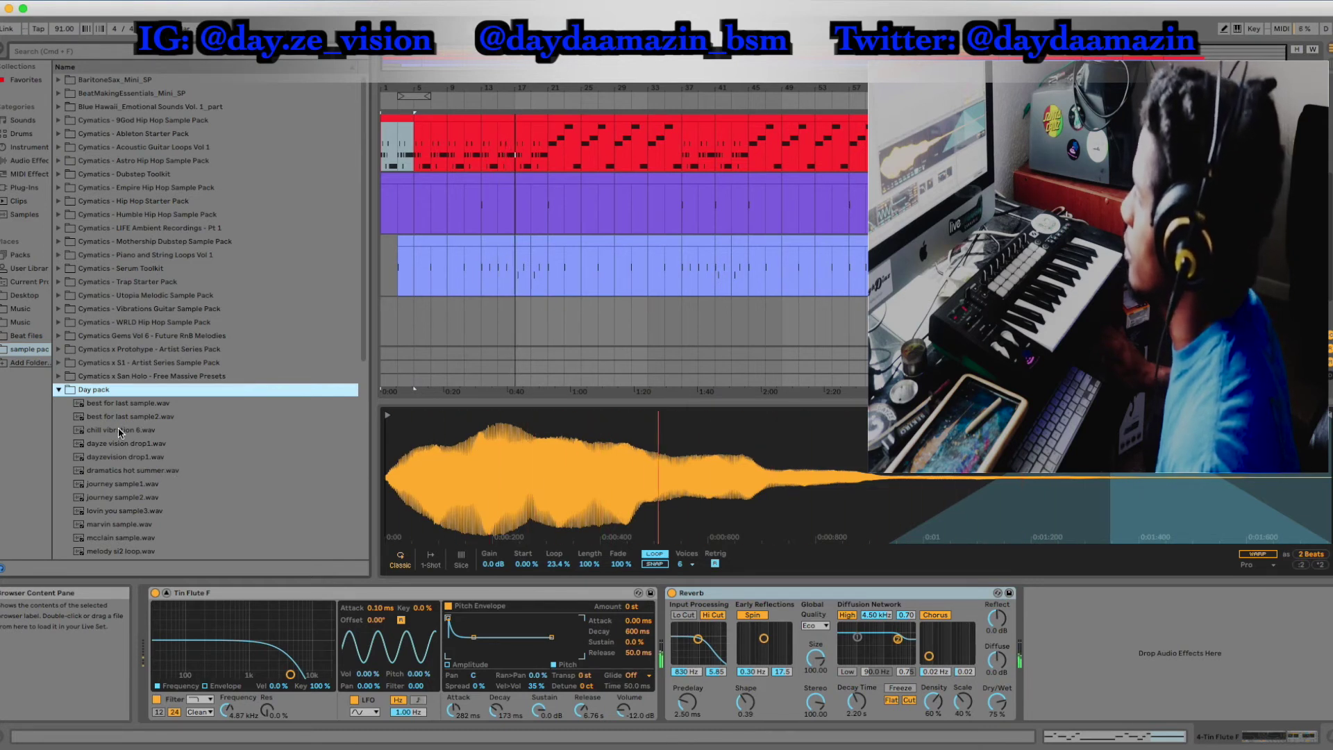
left_click_drag(125, 459, 395, 322)
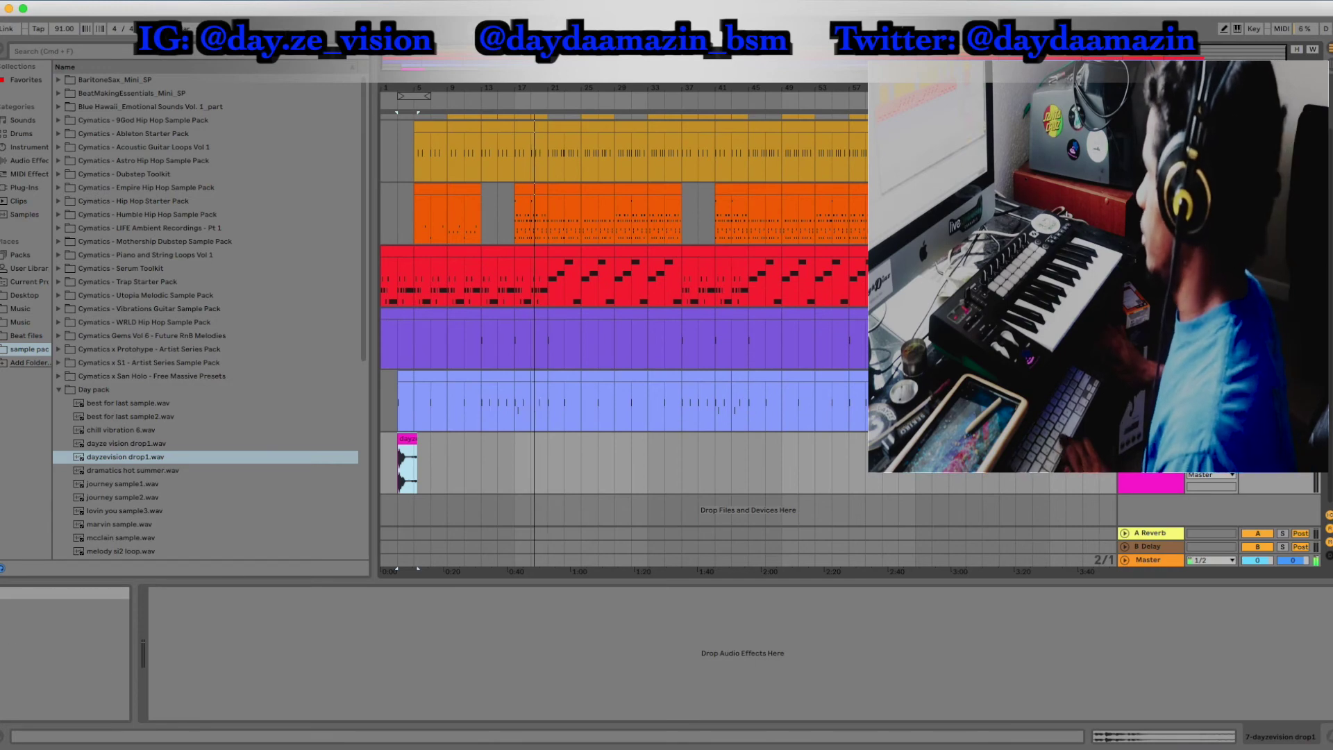
Step: Play the intro from the start and shift the vocal drop clip later within bar 3
left_click_drag(436, 81, 436, 84)
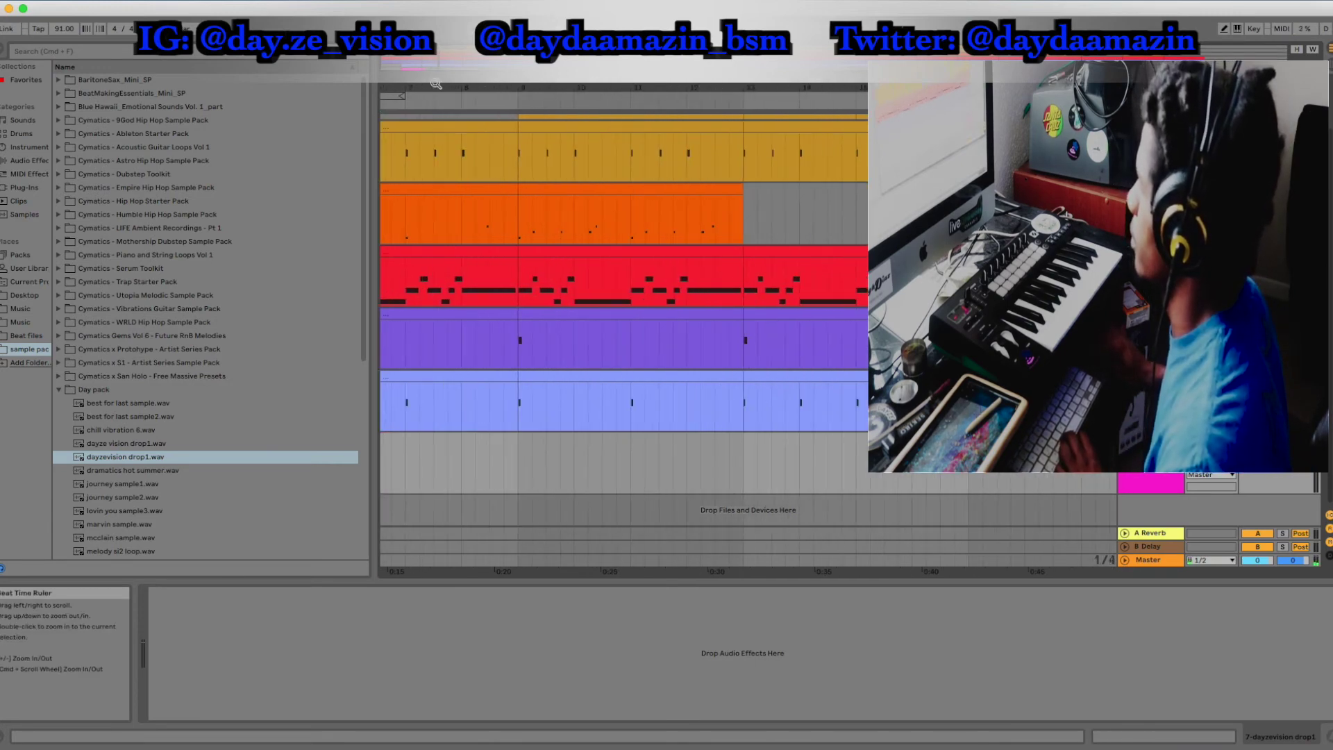
key("space")
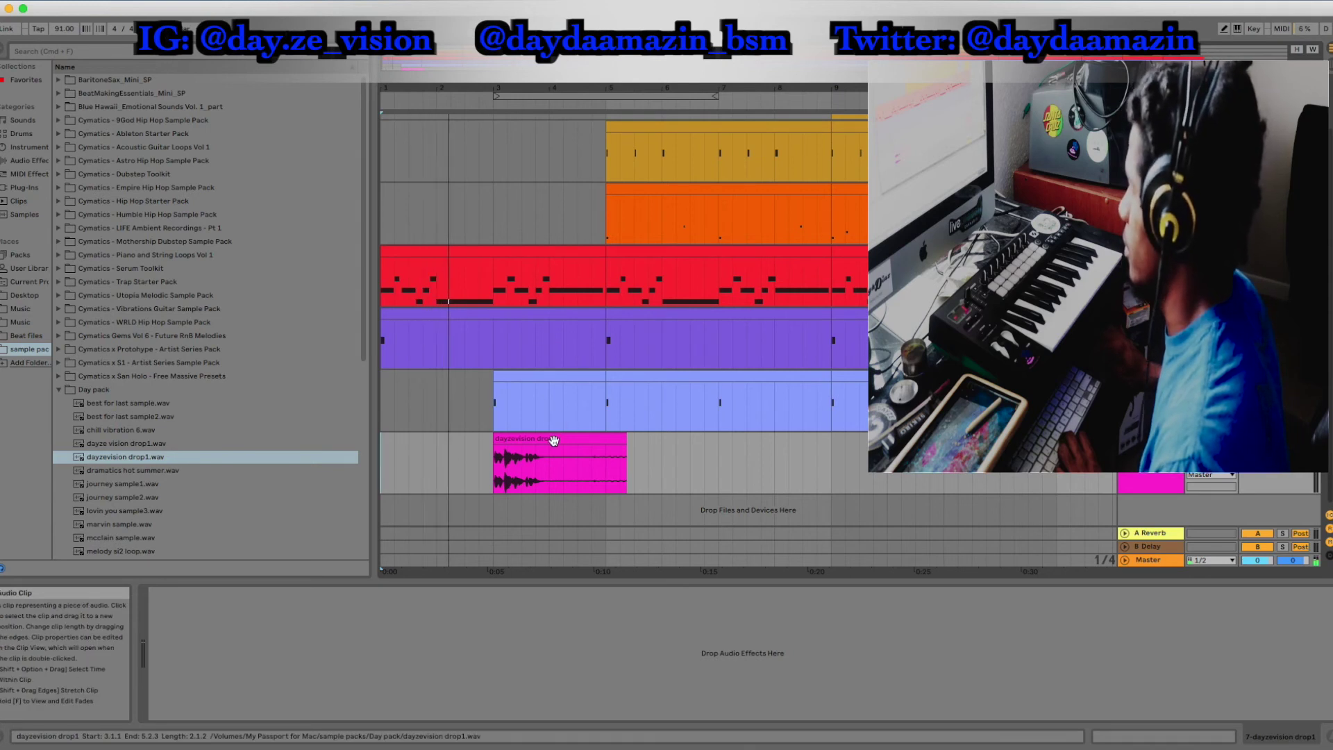
left_click_drag(553, 440, 612, 456)
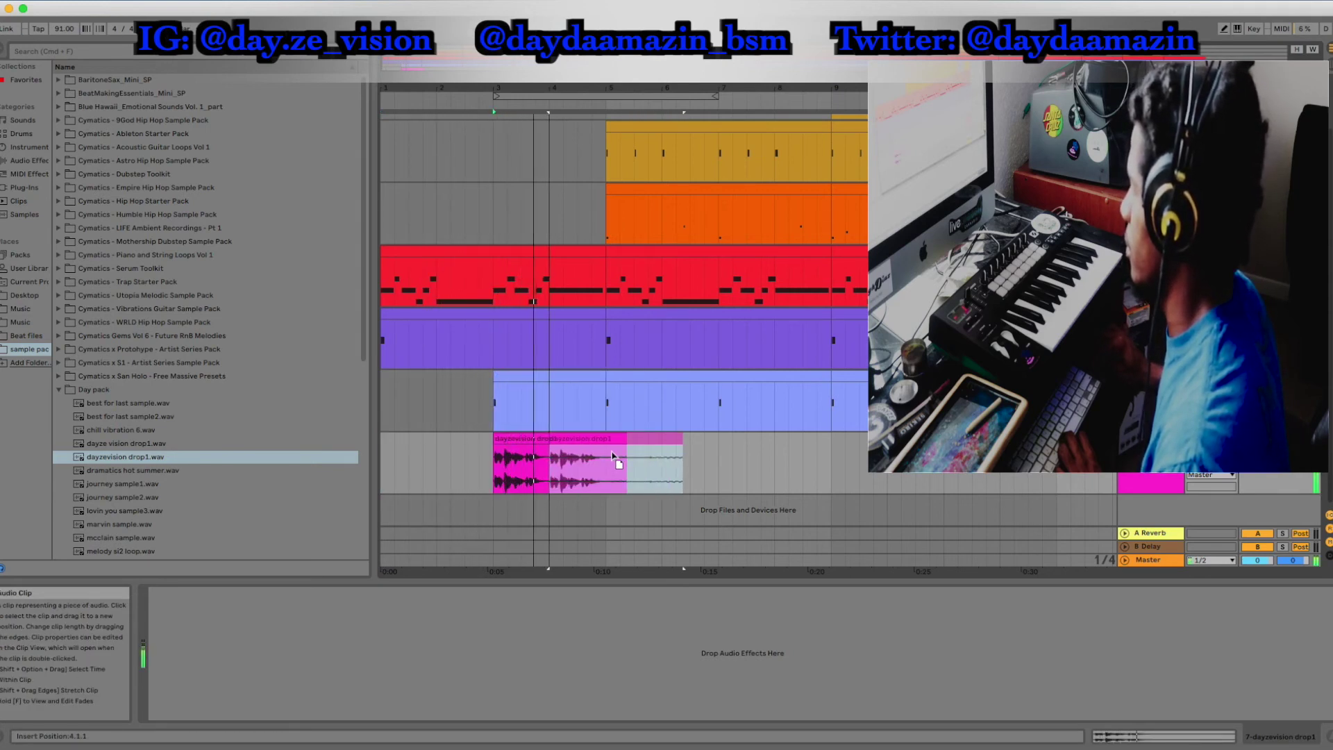
mouse_move(612, 456)
left_mouse_down()
mouse_move(582, 451)
mouse_move(596, 452)
left_mouse_up()
Step: Turn off Warp for the vocal drop clip, lower its gain to -10.5 dB and transpose it by -2 semitones
double_click(543, 445)
key("space")
key("space")
left_click_drag(257, 585, 216, 577)
left_click(284, 503)
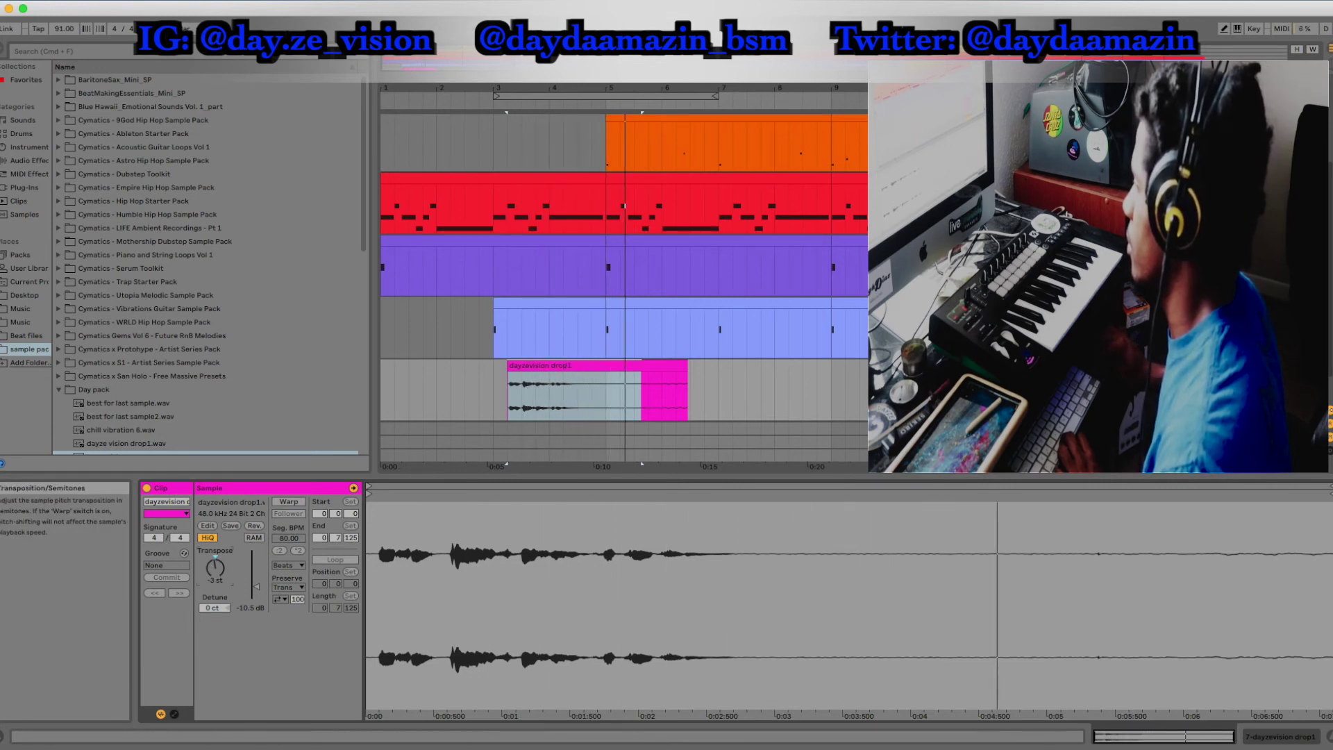
left_click_drag(215, 568, 216, 563)
Step: Move the vocal drop clip to 3.3.1 and play the arrangement from the start
mouse_move(562, 368)
left_mouse_down()
mouse_move(584, 377)
mouse_move(576, 370)
left_mouse_up()
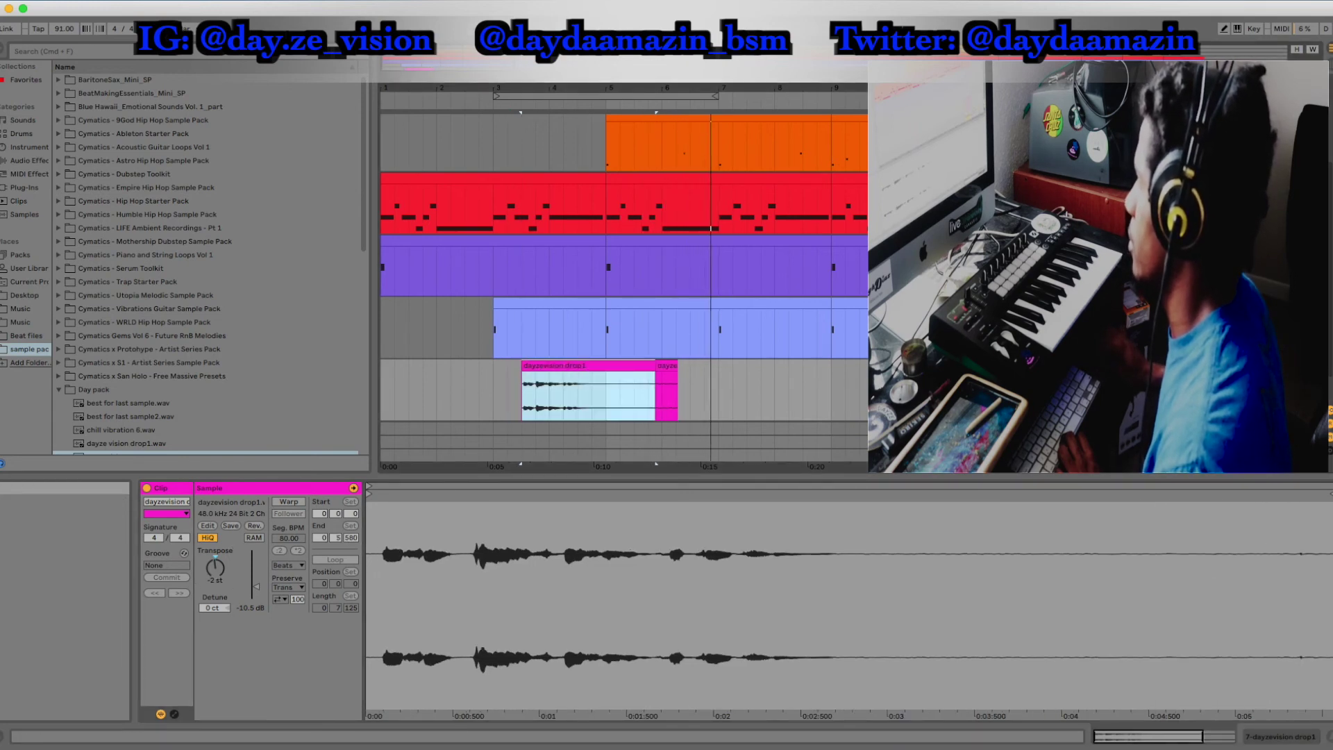
double_click(596, 29)
key("space")
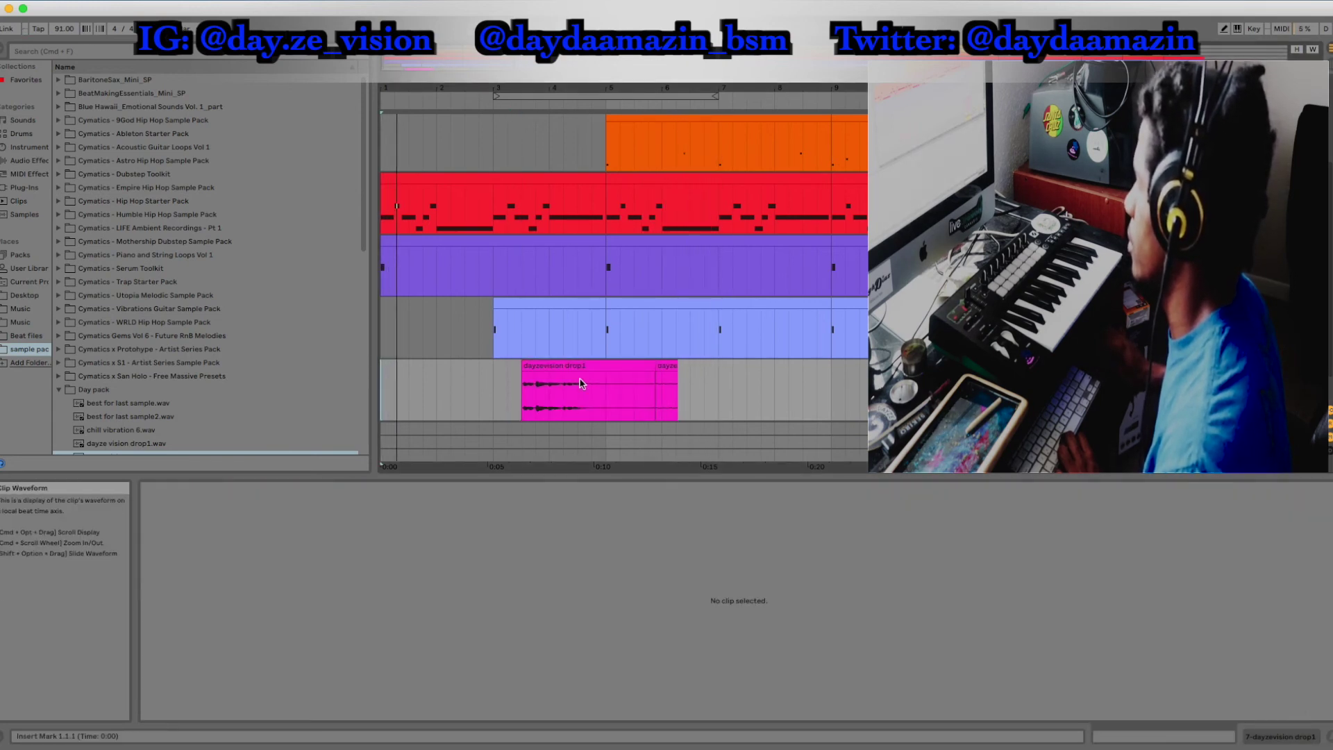
Step: Lower the vocal drop clip's gain to -12.6 dB and move its start to 3.1.1
left_click(584, 369)
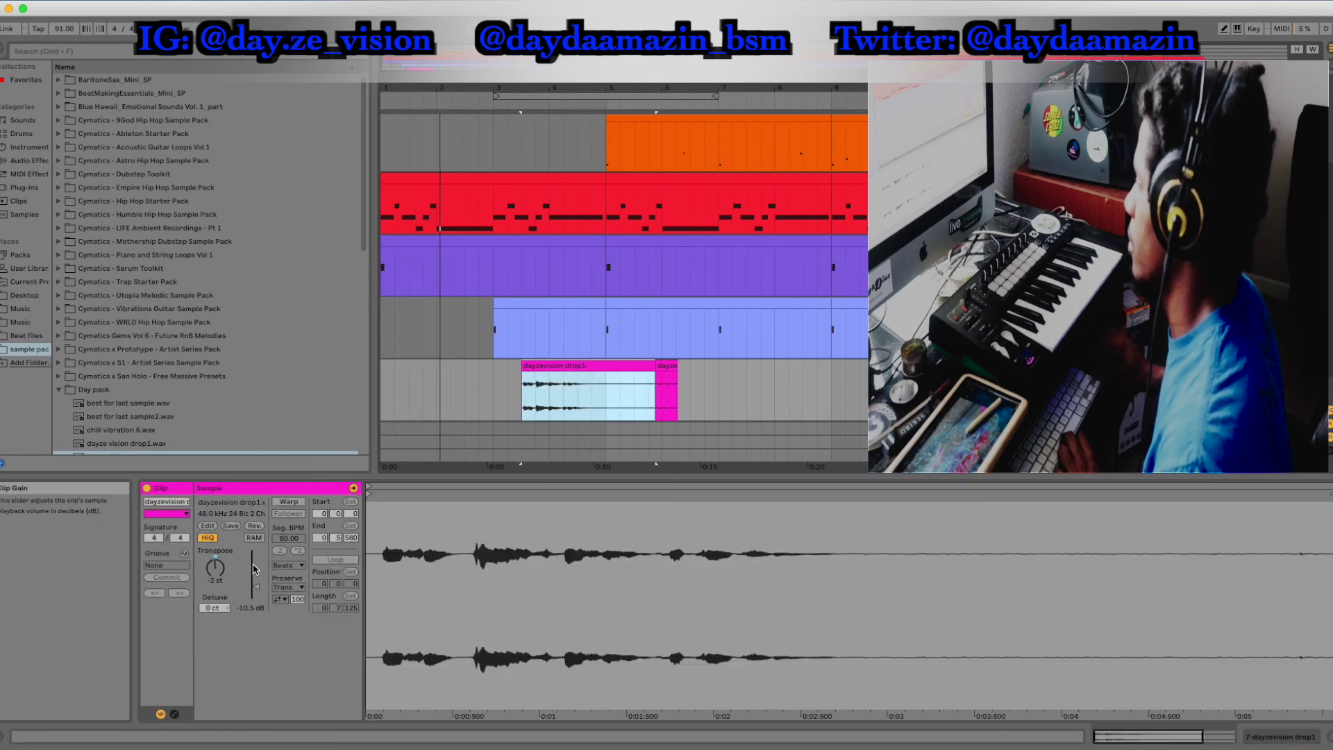
left_click(256, 587)
left_click_drag(256, 587, 257, 594)
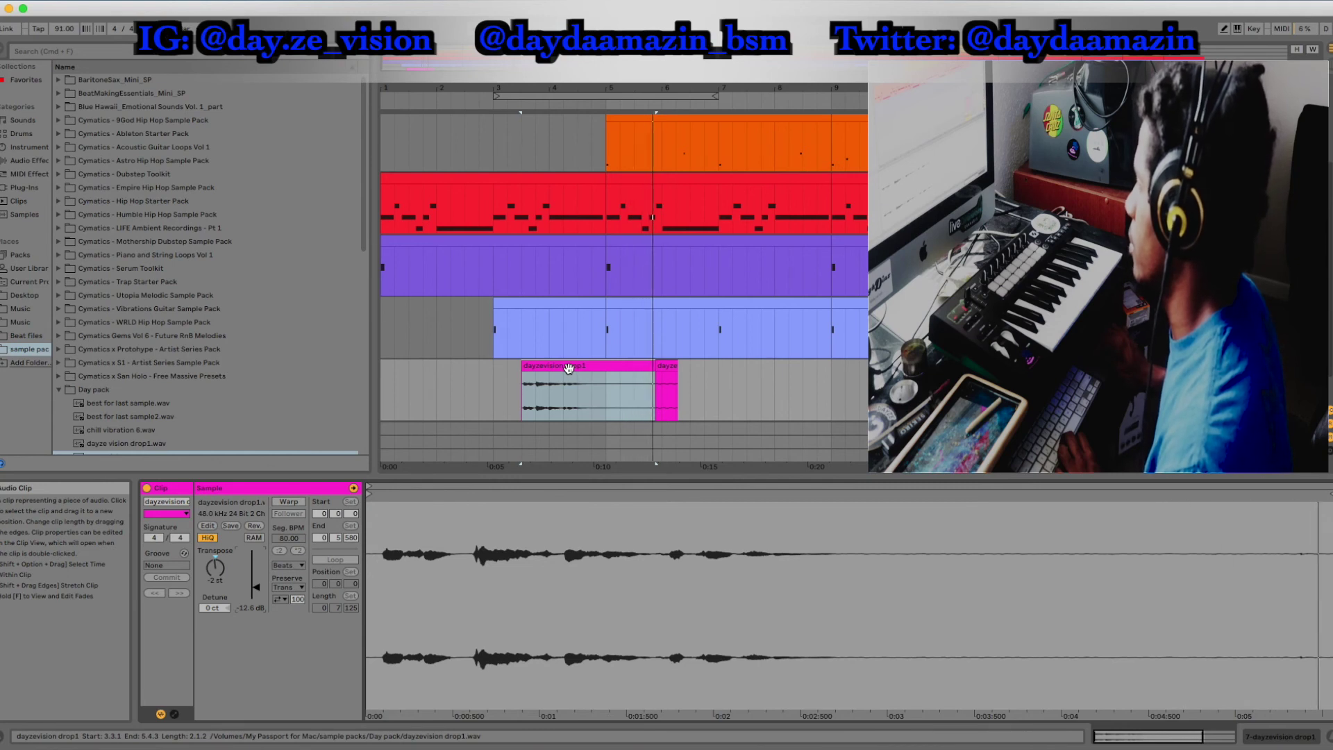
left_click_drag(568, 368, 541, 369)
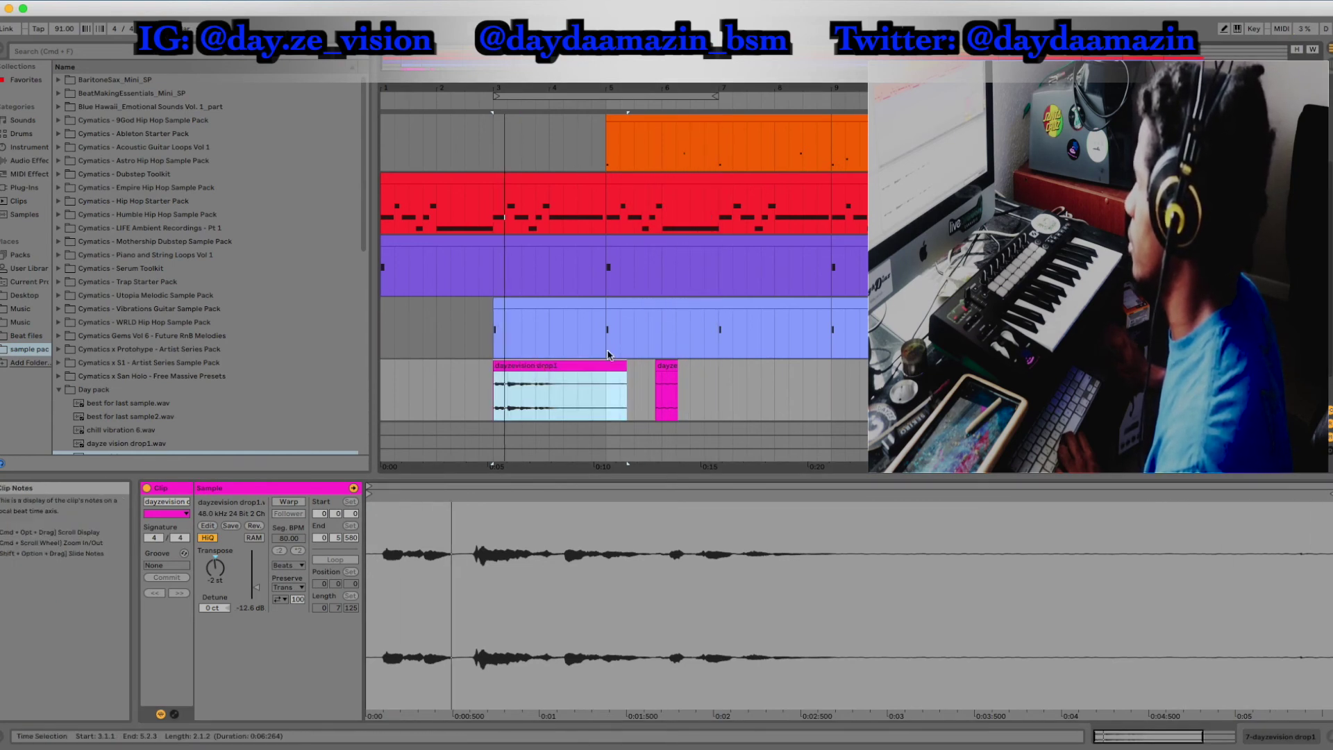